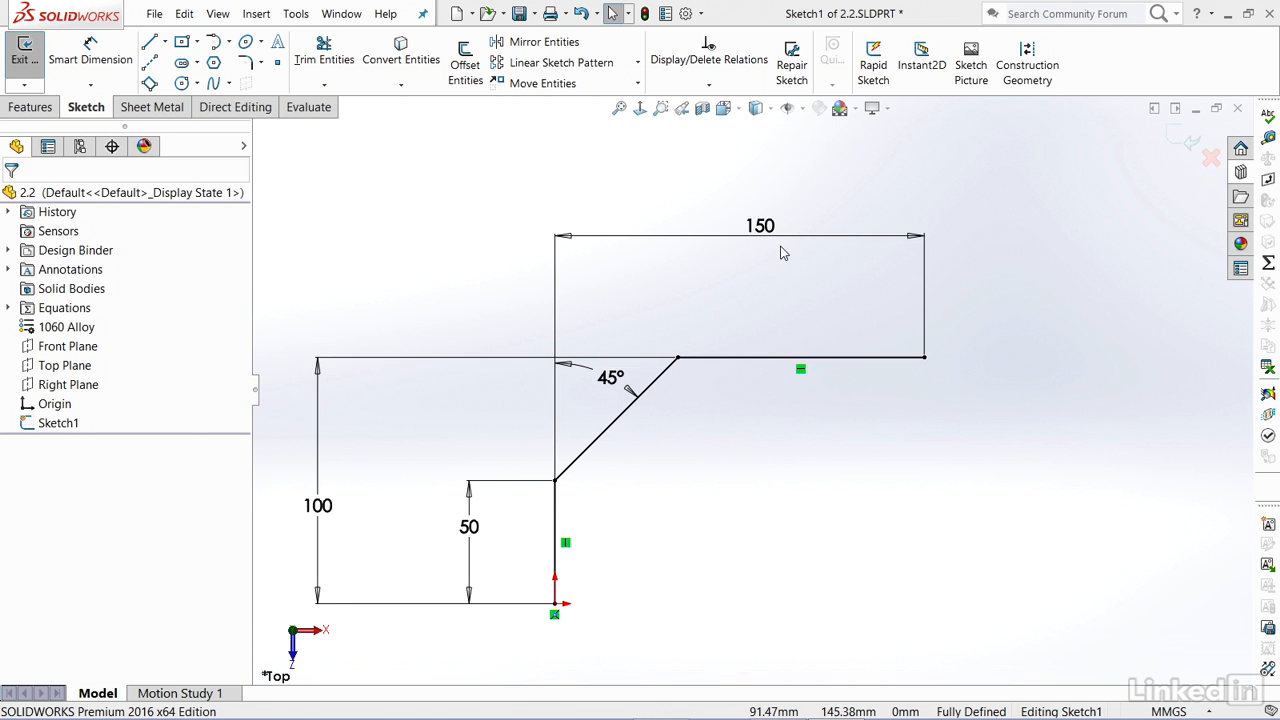
- Start a sheet metal Base Flange from the open three-line sketch with a blind depth of 50 mm
left_click(153, 108)
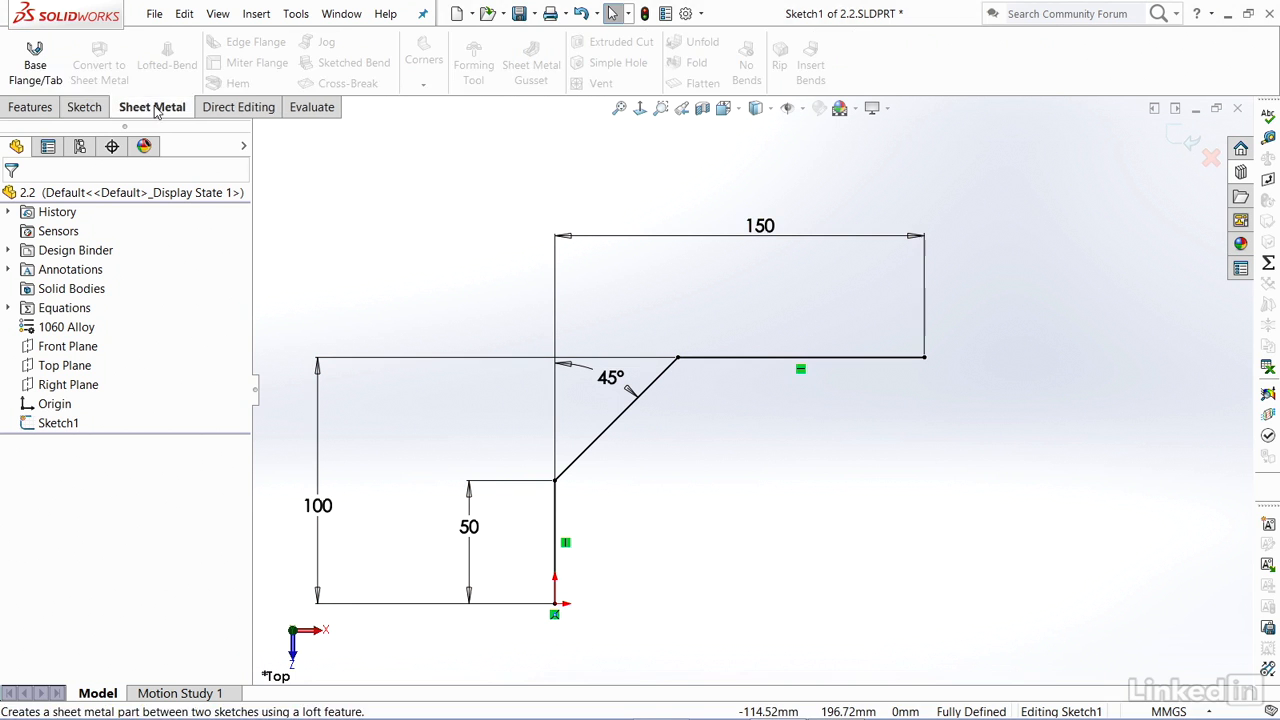
left_click(44, 66)
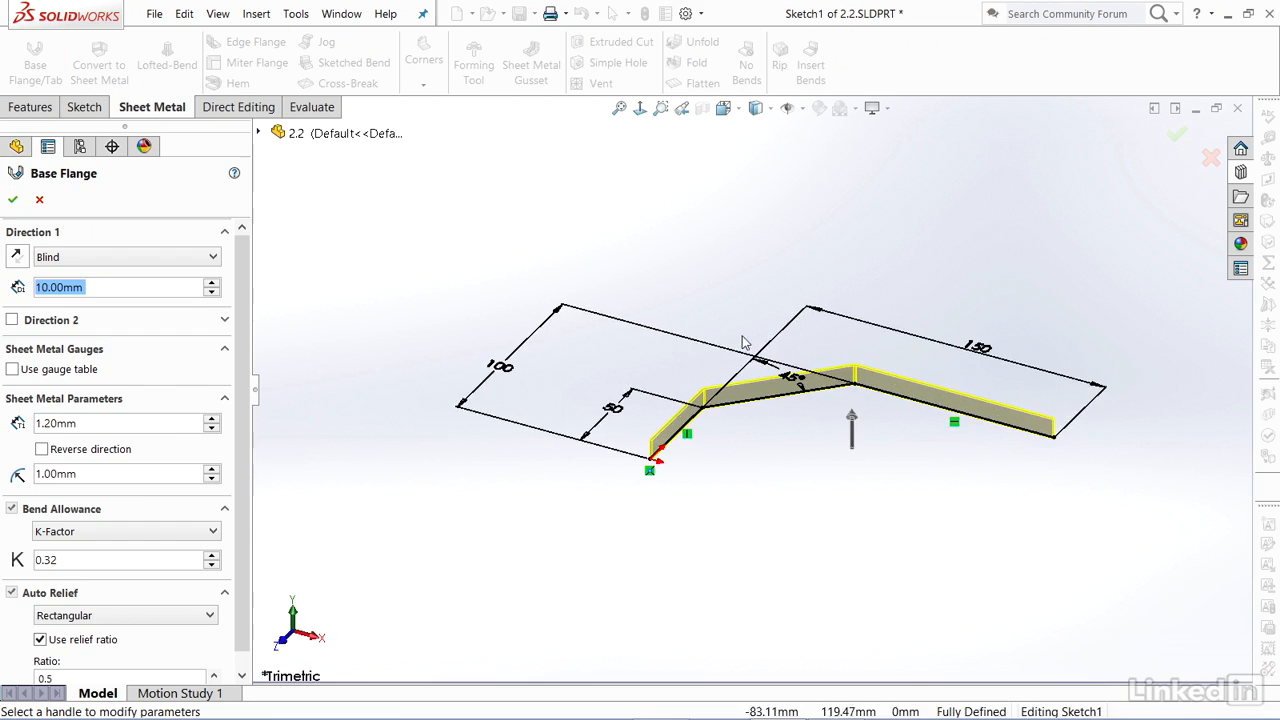
middle_click_drag(728, 298, 723, 474)
scroll(759, 399, "down", 4)
middle_click_drag(697, 374, 703, 387)
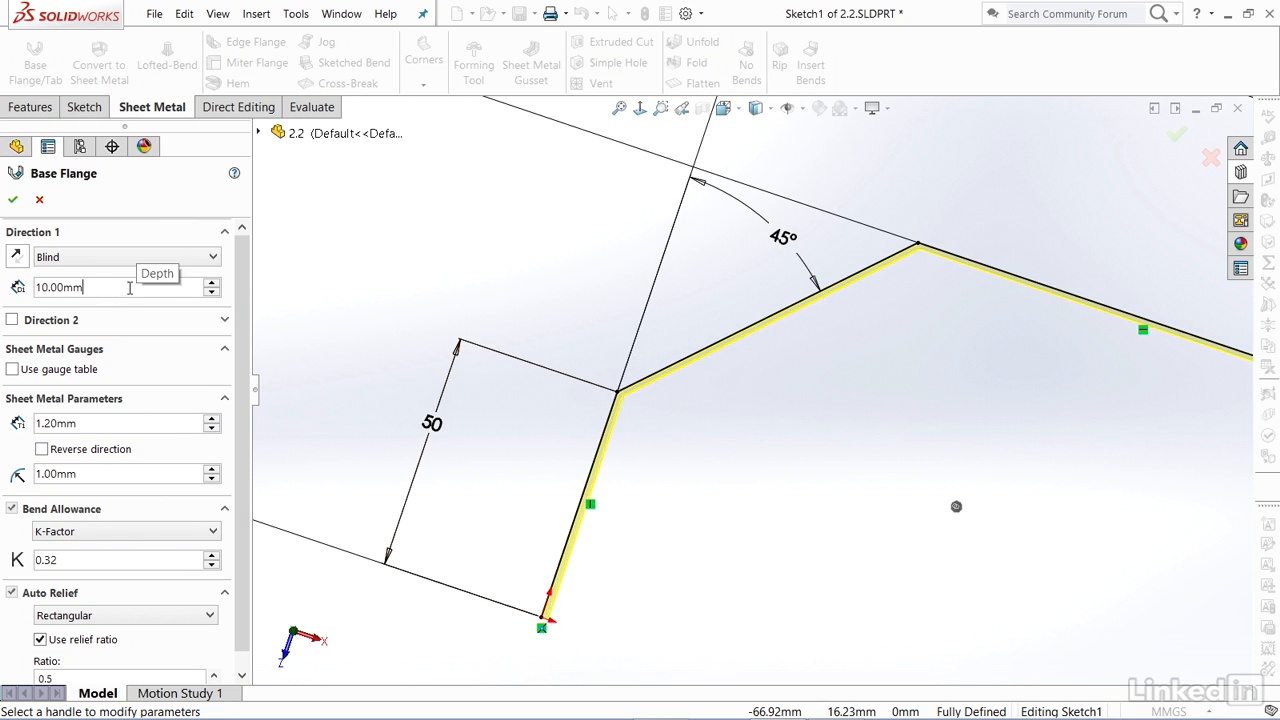
left_click_drag(129, 287, 4, 279)
type("50")
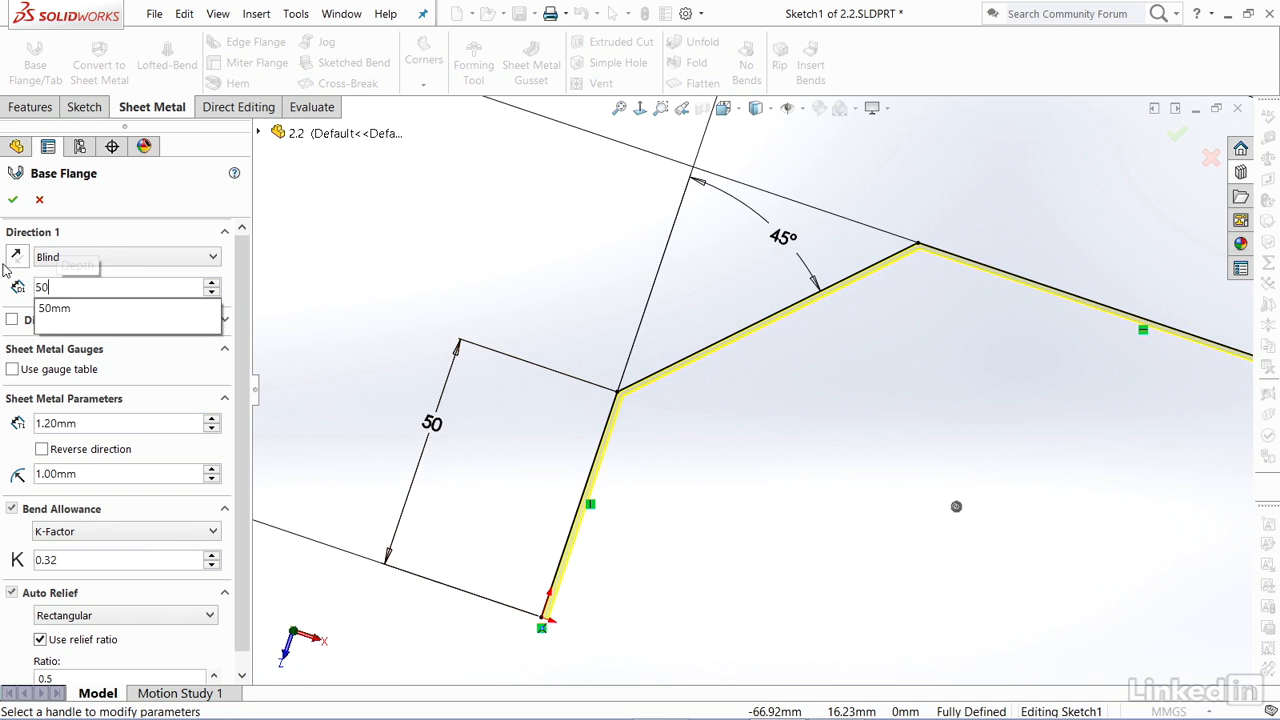
key("Return")
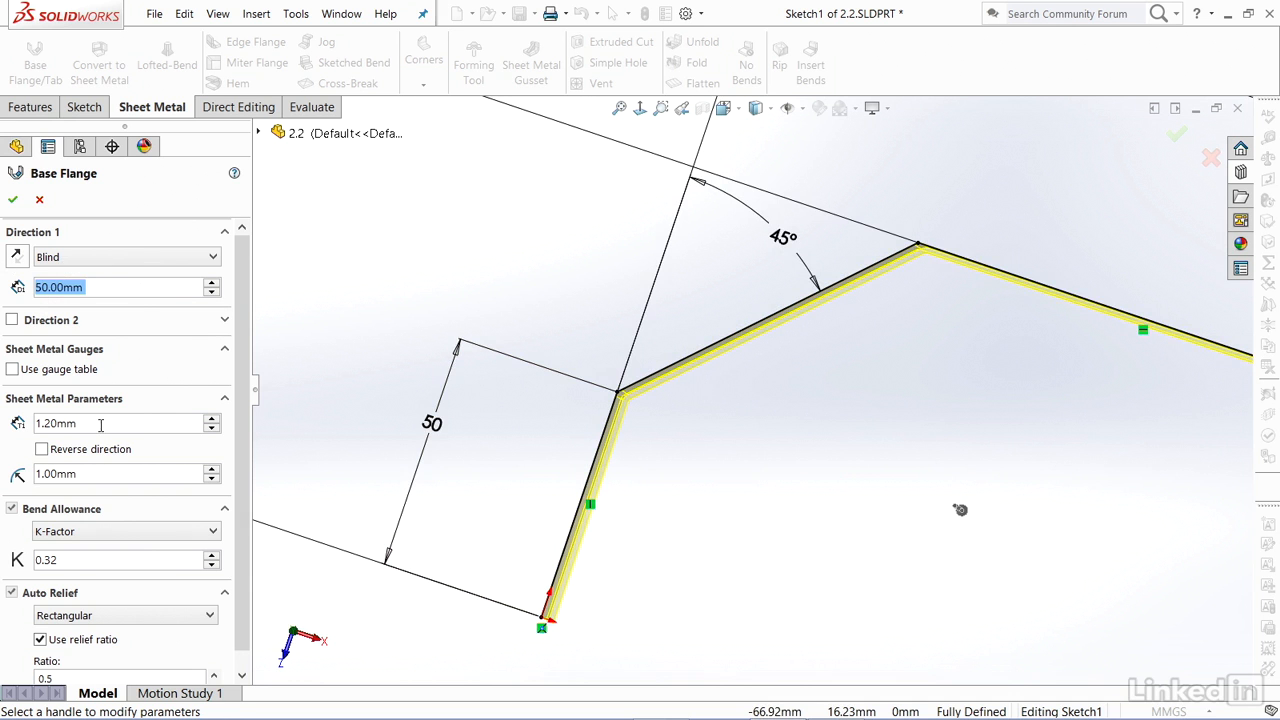
- Set the base flange's sheet metal thickness to 5 mm and check on which side of the sketch it is added
left_click_drag(101, 424, 16, 400)
type("5")
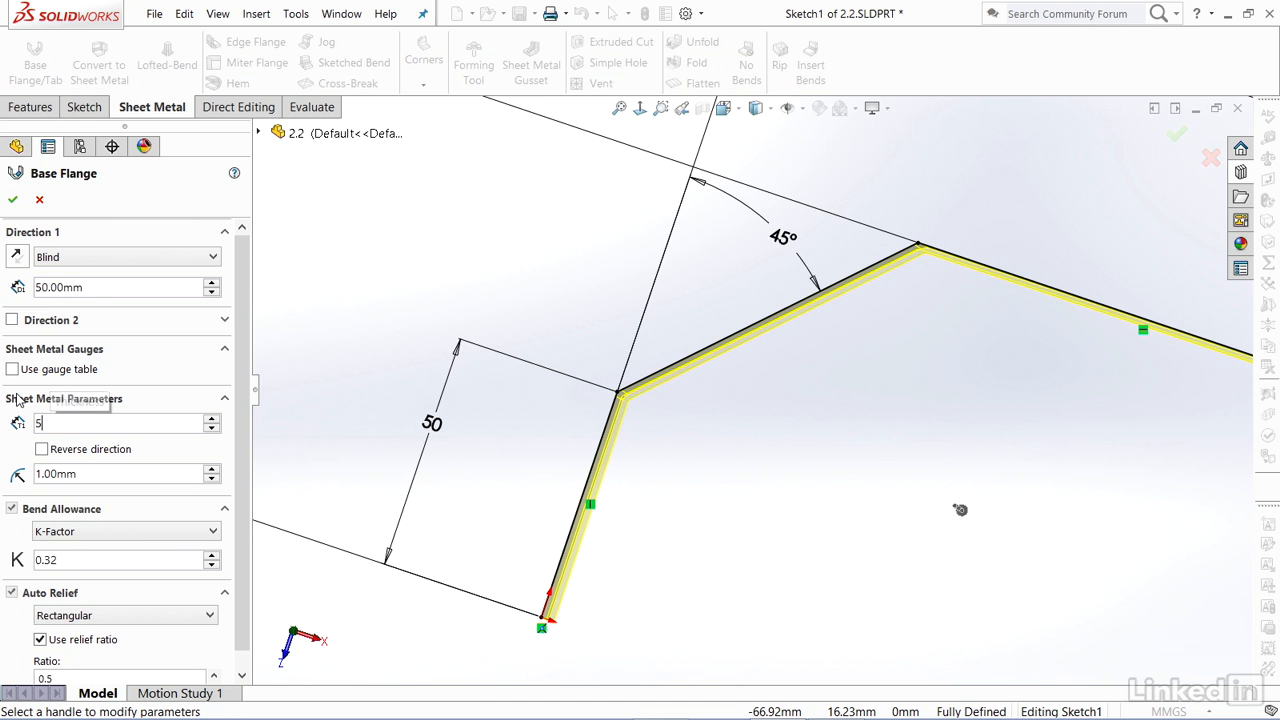
key("Return")
mouse_move(786, 491)
middle_mouse_down()
mouse_move(786, 449)
mouse_move(777, 500)
mouse_move(789, 499)
middle_mouse_up()
middle_click_drag(709, 457, 580, 594)
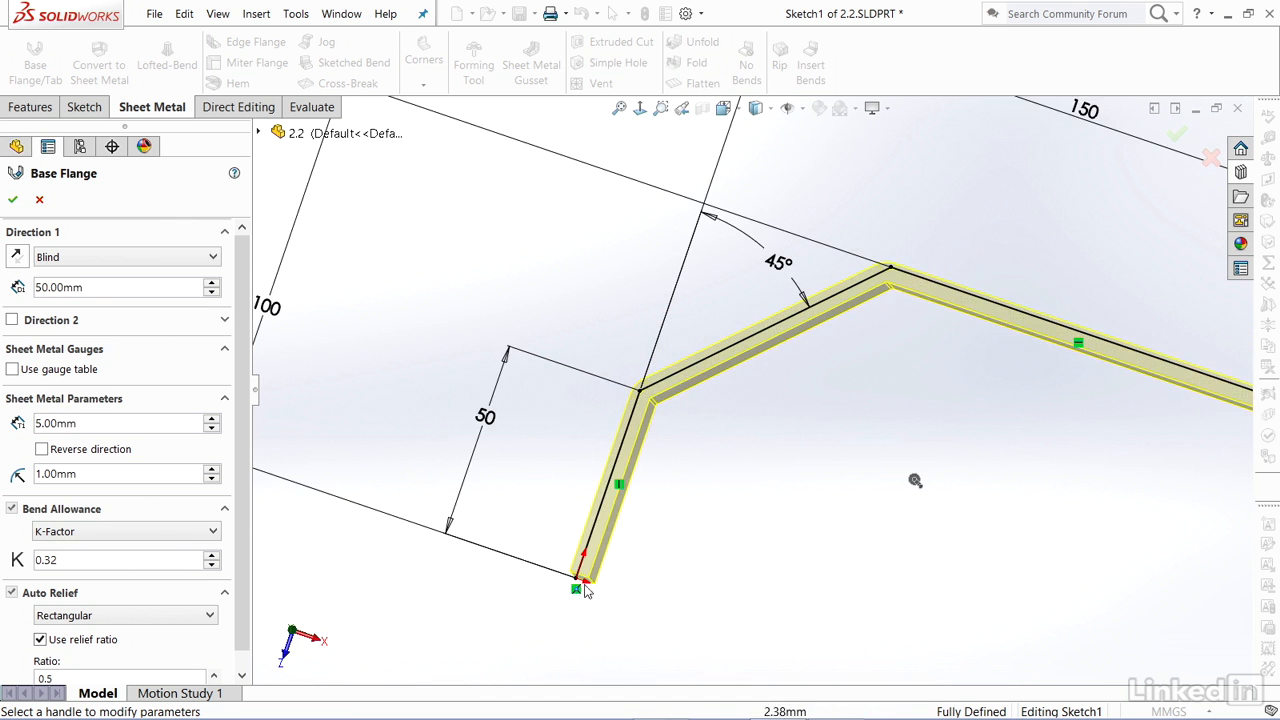
mouse_move(651, 543)
middle_mouse_down()
mouse_move(645, 561)
mouse_move(760, 414)
middle_mouse_up()
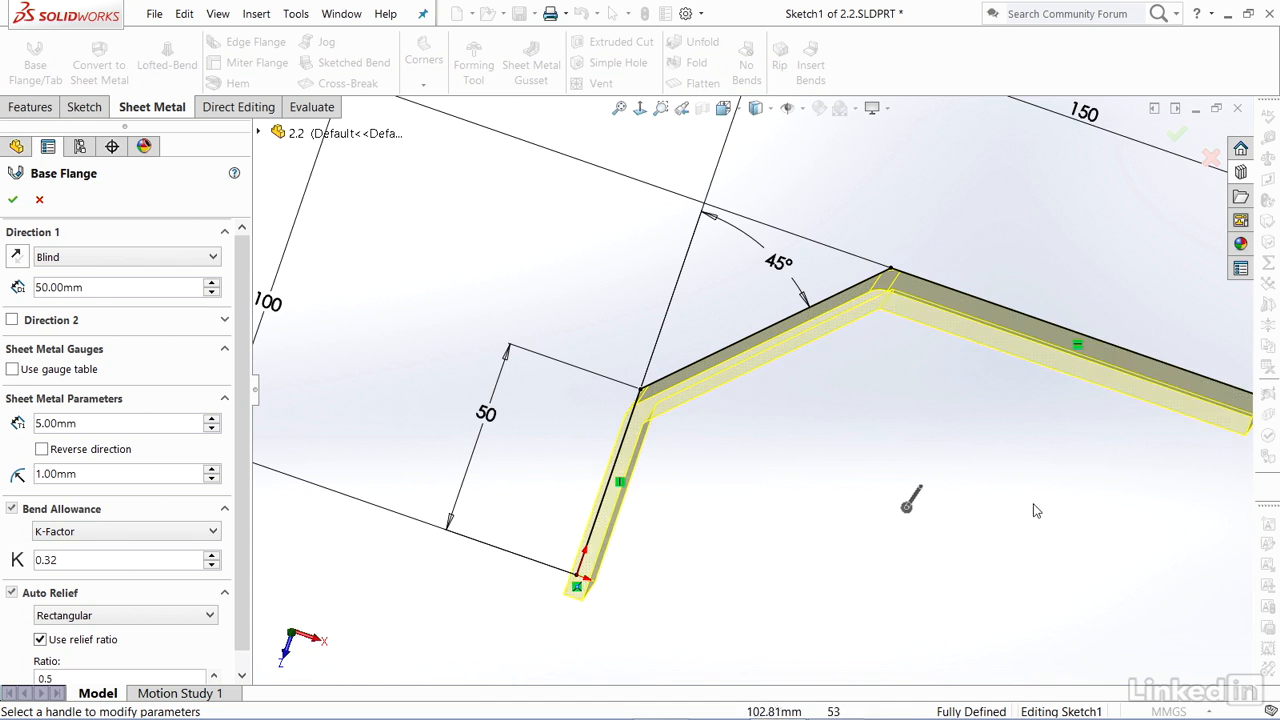
scroll(843, 474, "up", 2)
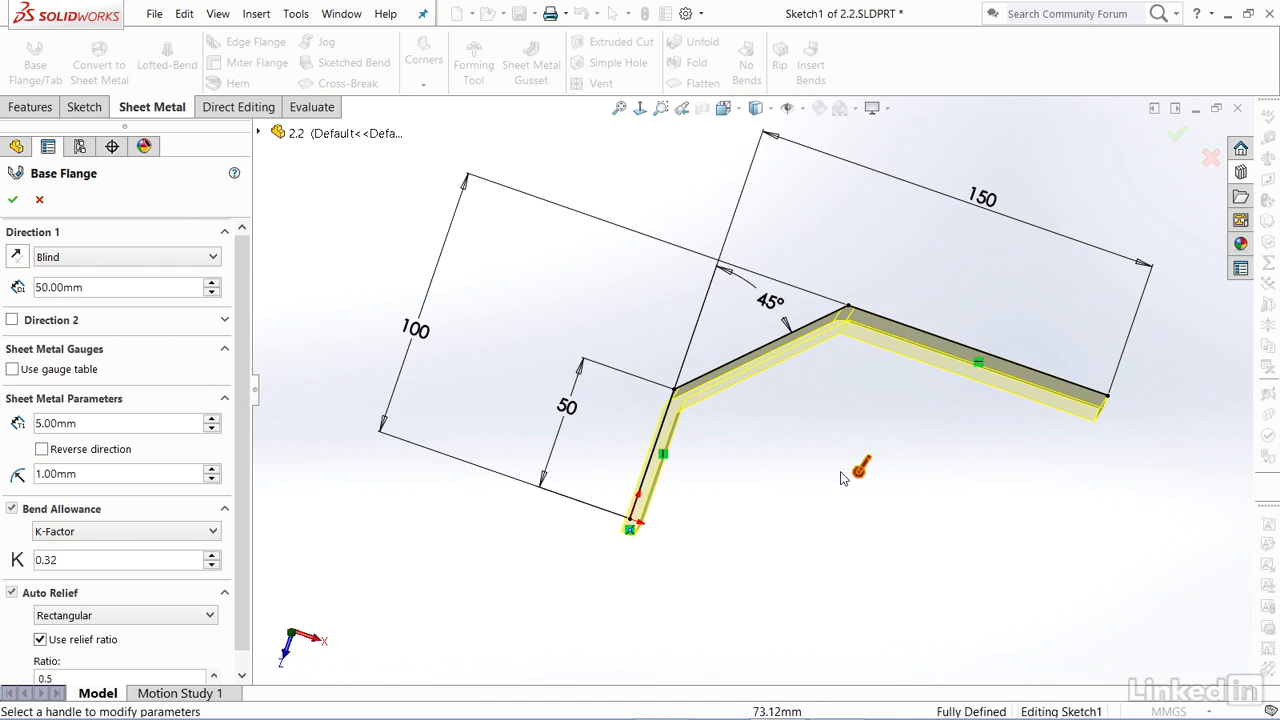
- Try the reversed thickness direction for the base flange and restore the original side
left_click(41, 449)
middle_click_drag(820, 491, 766, 438)
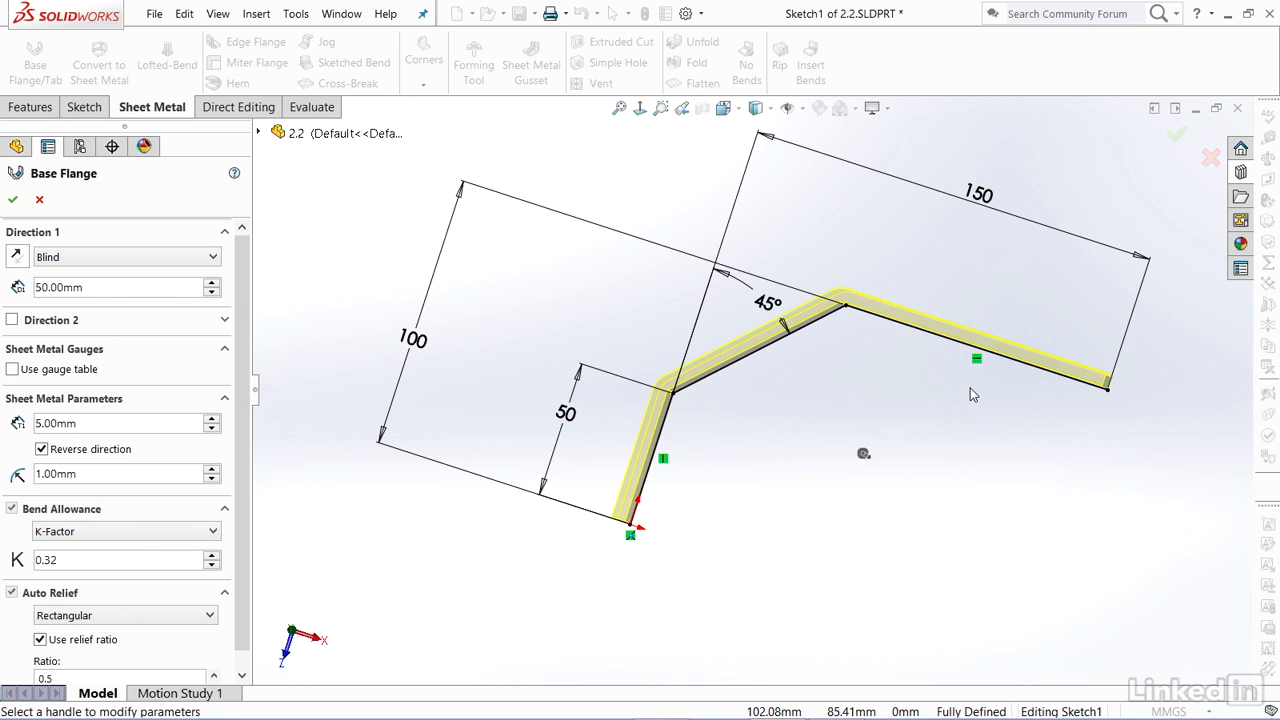
left_click(41, 450)
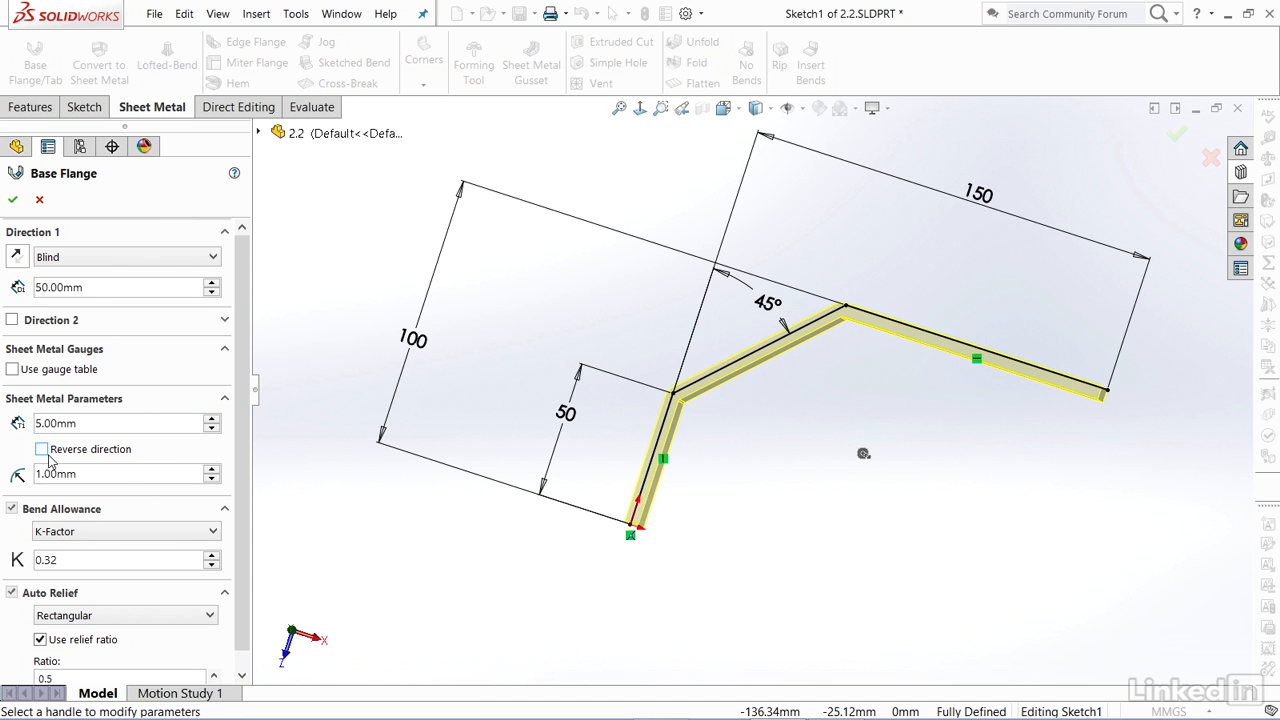
- Create the base flange with the current settings and inspect the bent part
middle_click_drag(694, 480, 703, 456)
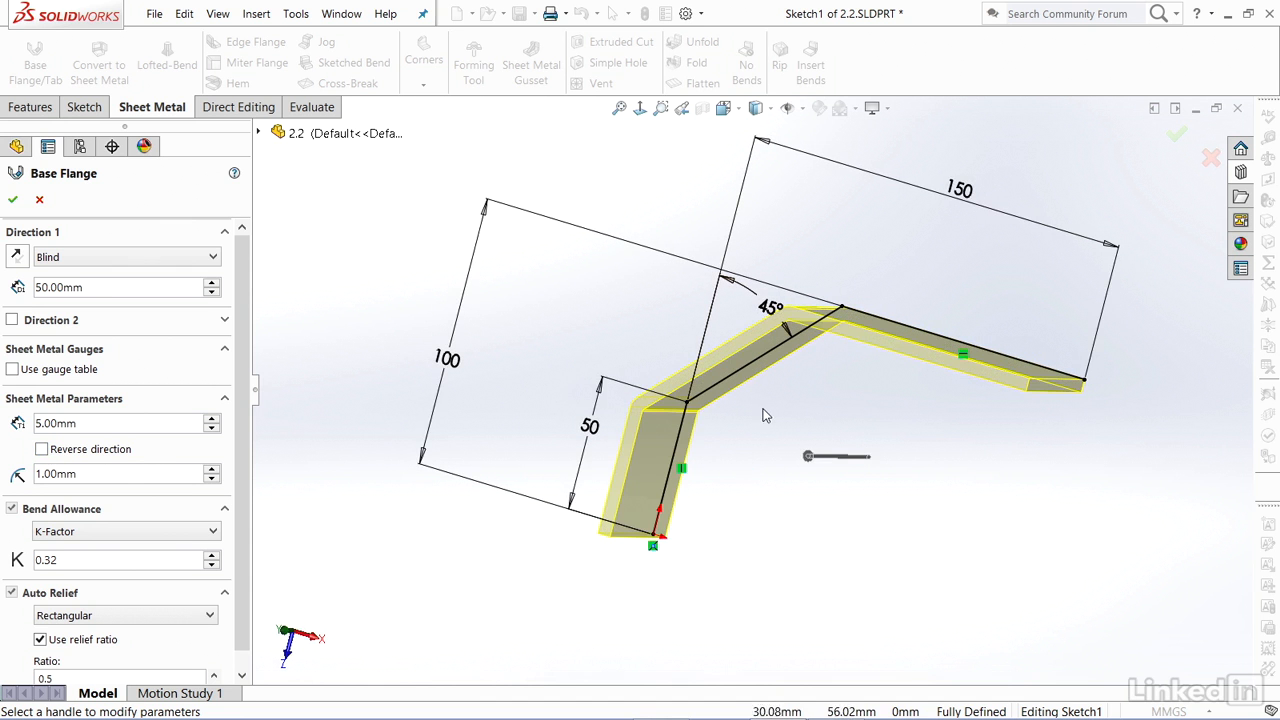
left_click(12, 199)
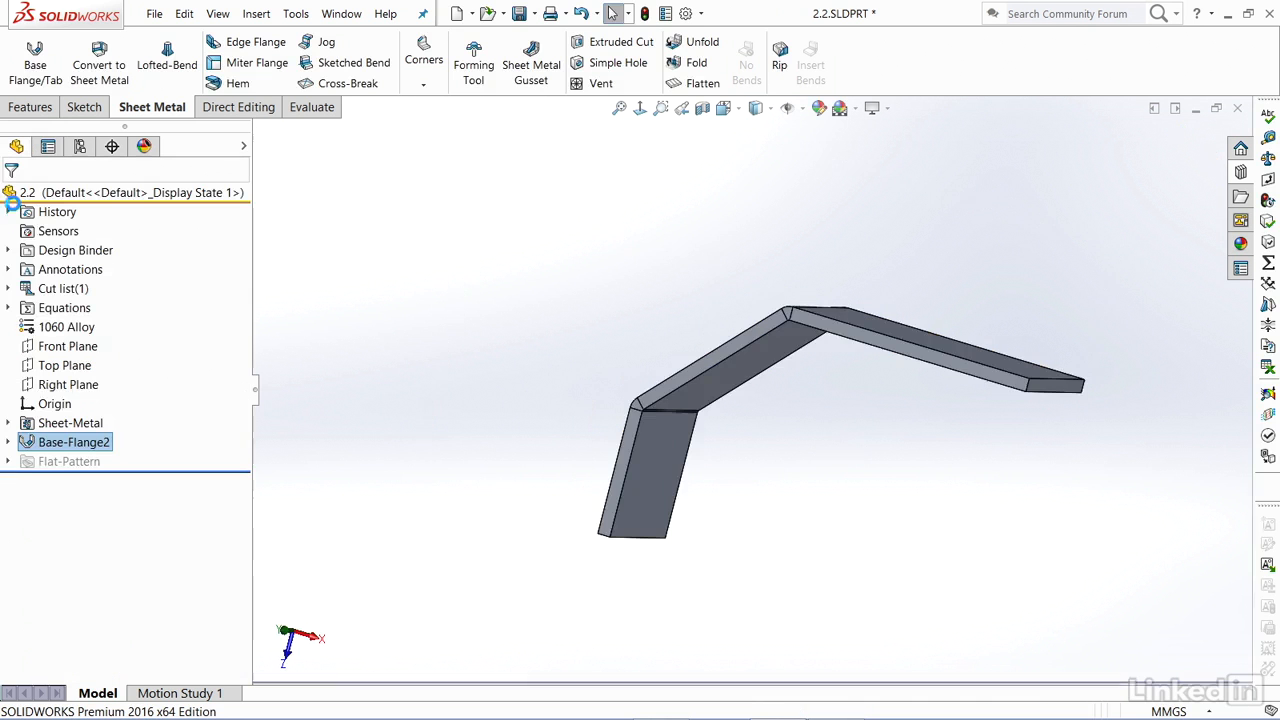
middle_click_drag(597, 298, 570, 317)
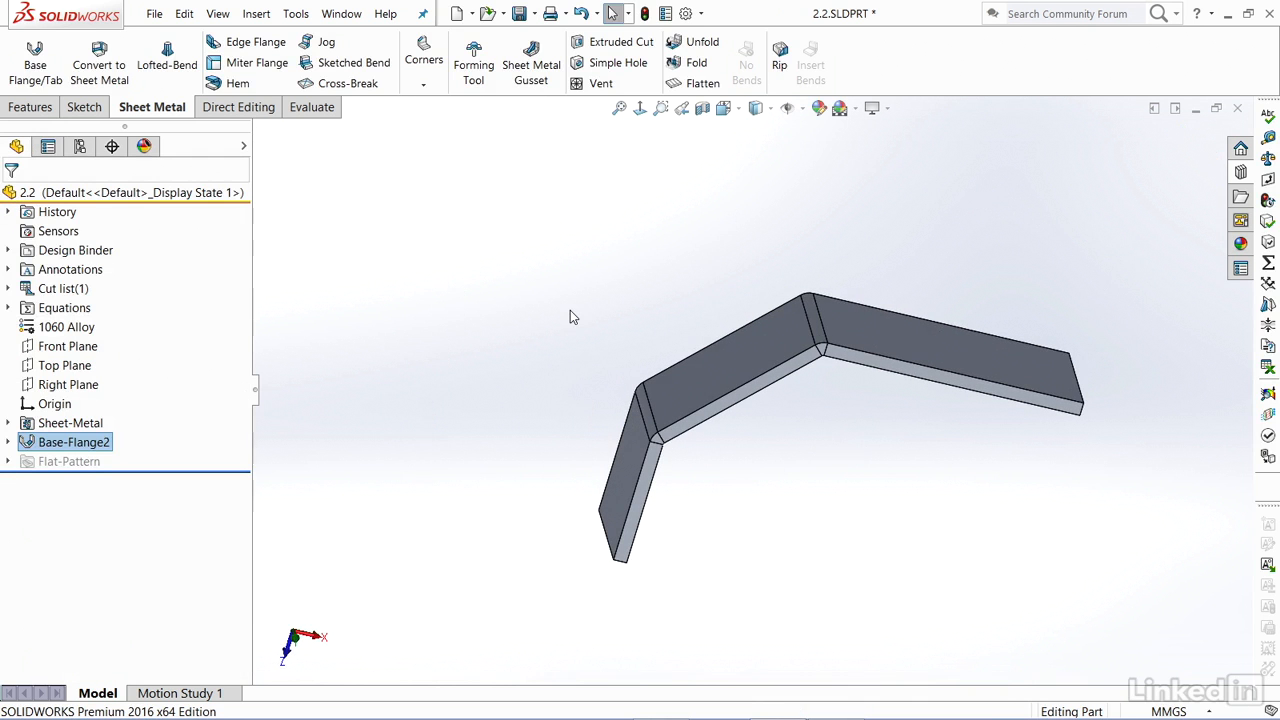
- Start an Edge Flange at 90 degrees on the long leg's lower edge and set its length to 60 mm
left_click(245, 44)
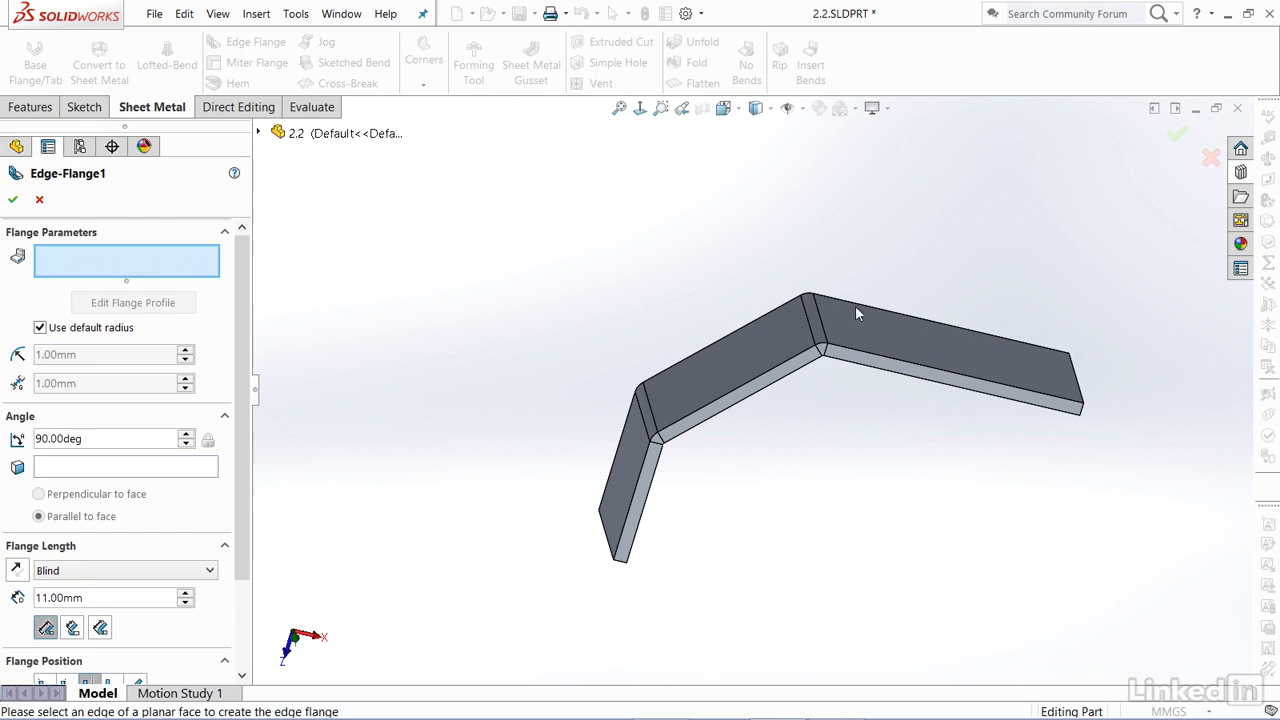
left_click(902, 382)
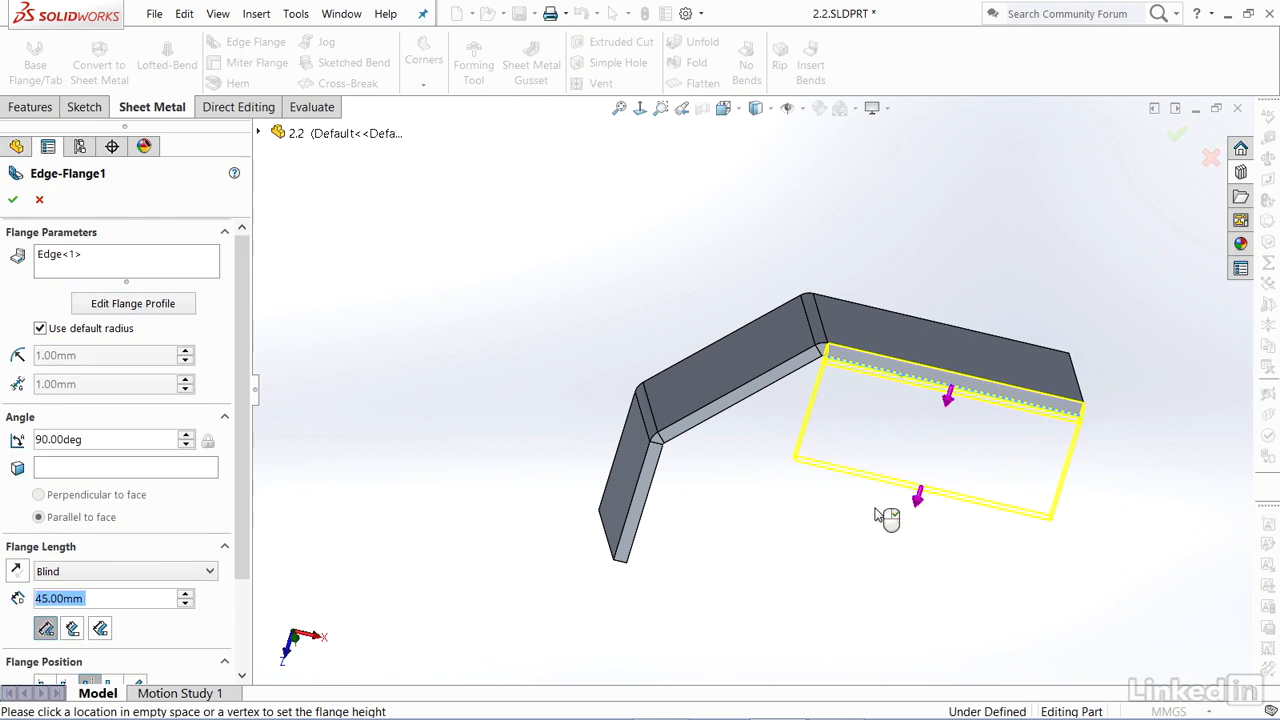
middle_click_drag(861, 425, 957, 368)
scroll(985, 382, "down", 7)
middle_click_drag(871, 394, 834, 388)
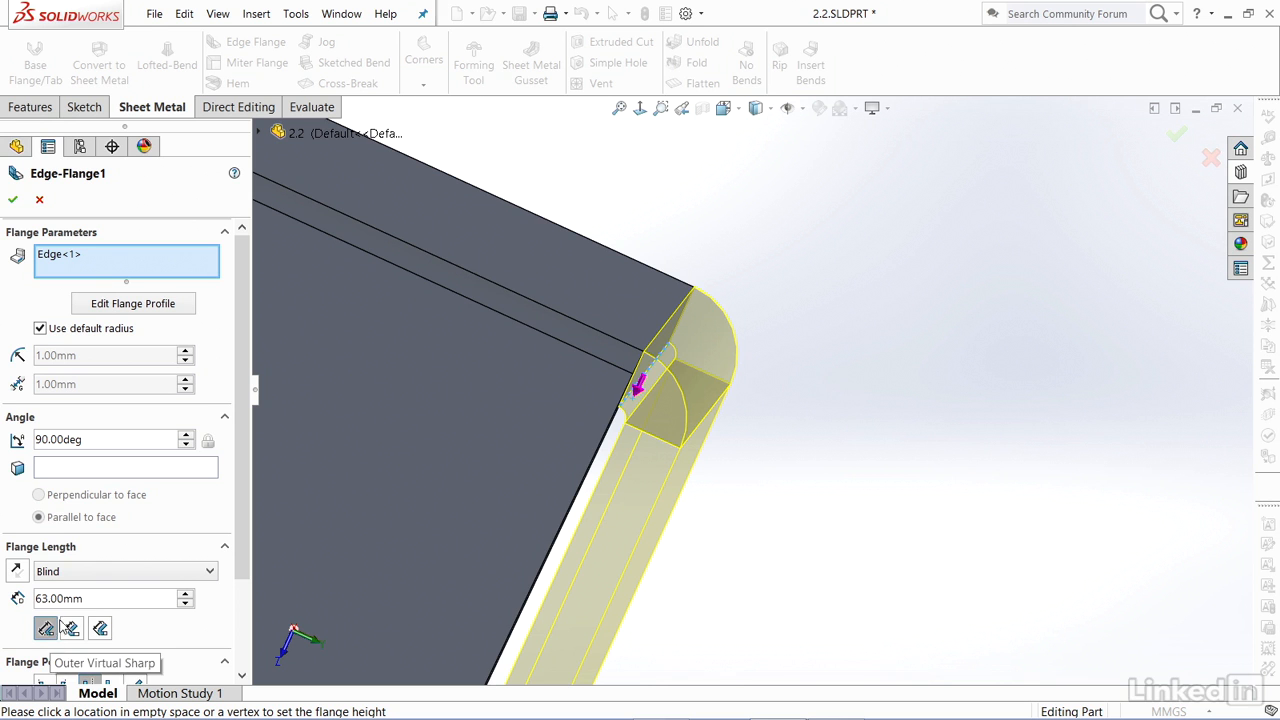
left_click_drag(95, 601, 17, 600)
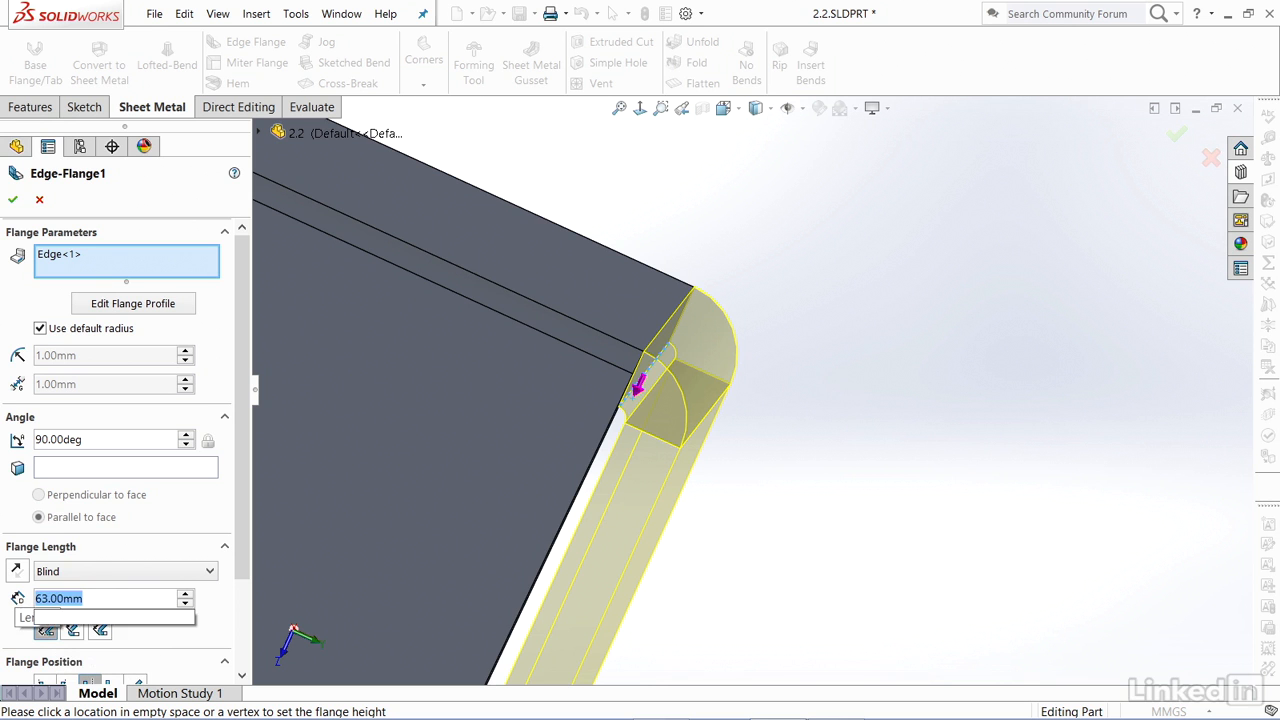
type("60")
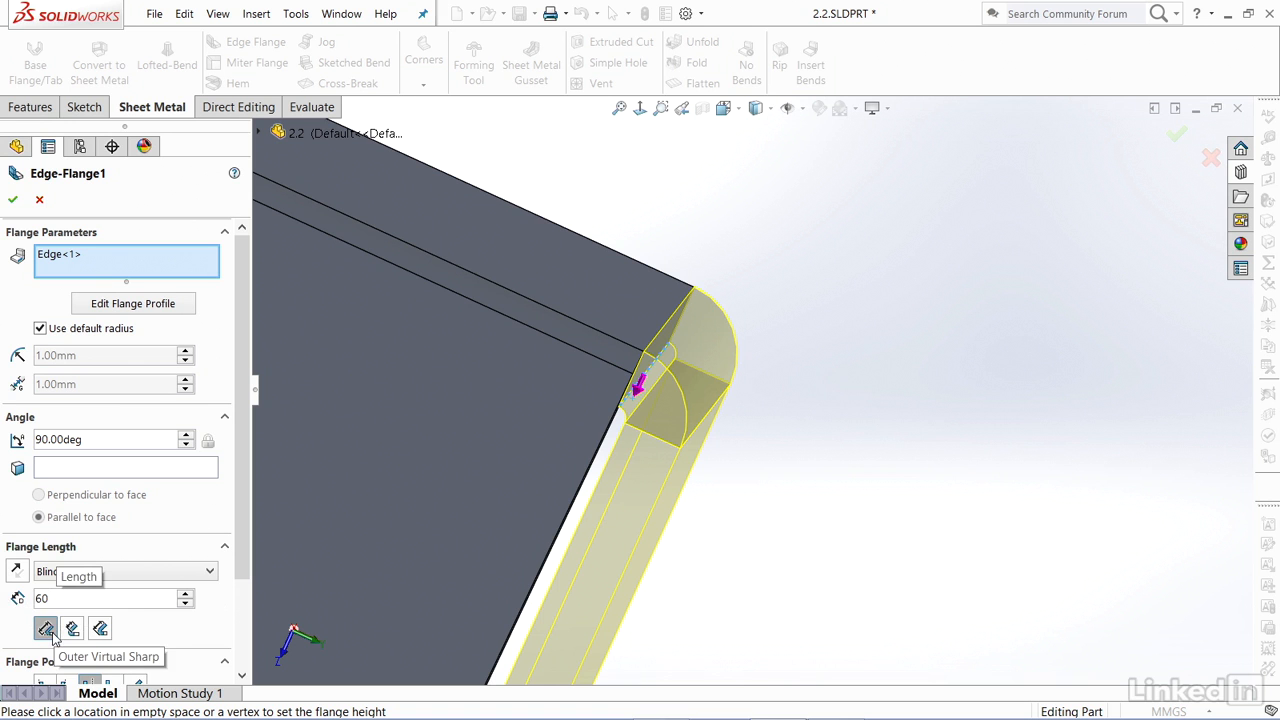
- Compare the Material Inside, Material Outside and Bend Outside flange positions and create the edge flange with Material Inside
left_click(241, 506)
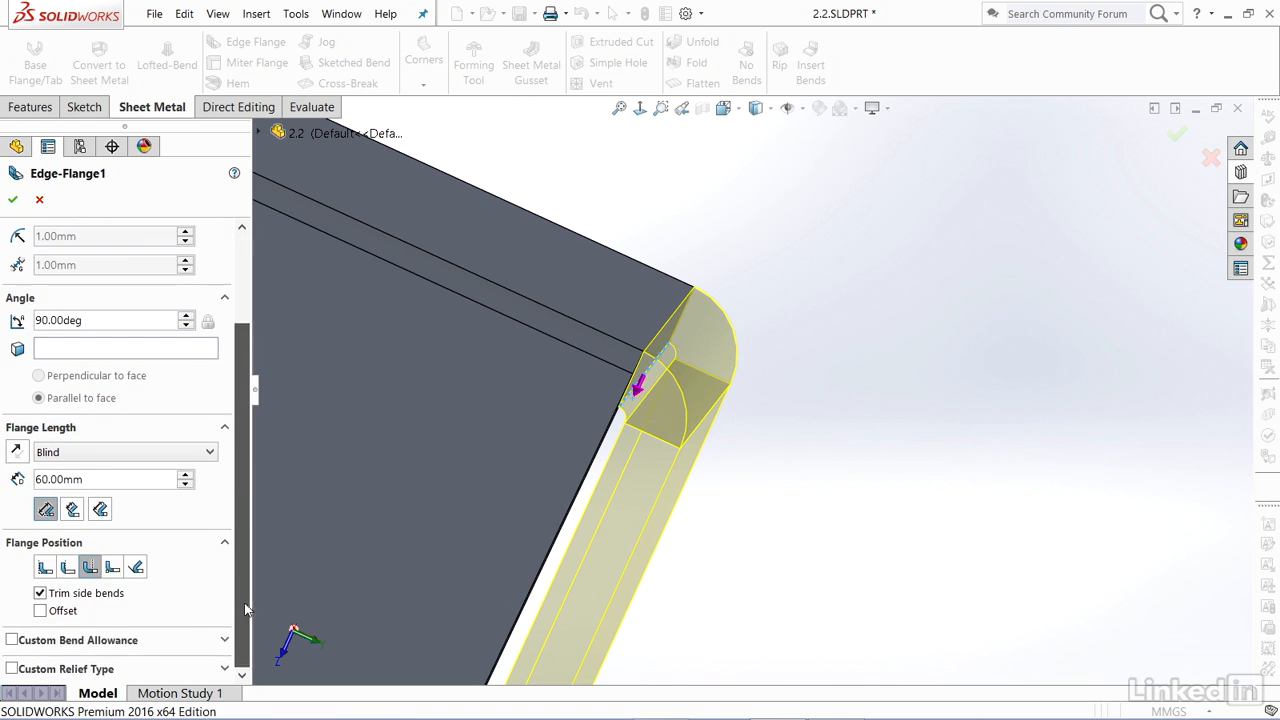
left_click(45, 568)
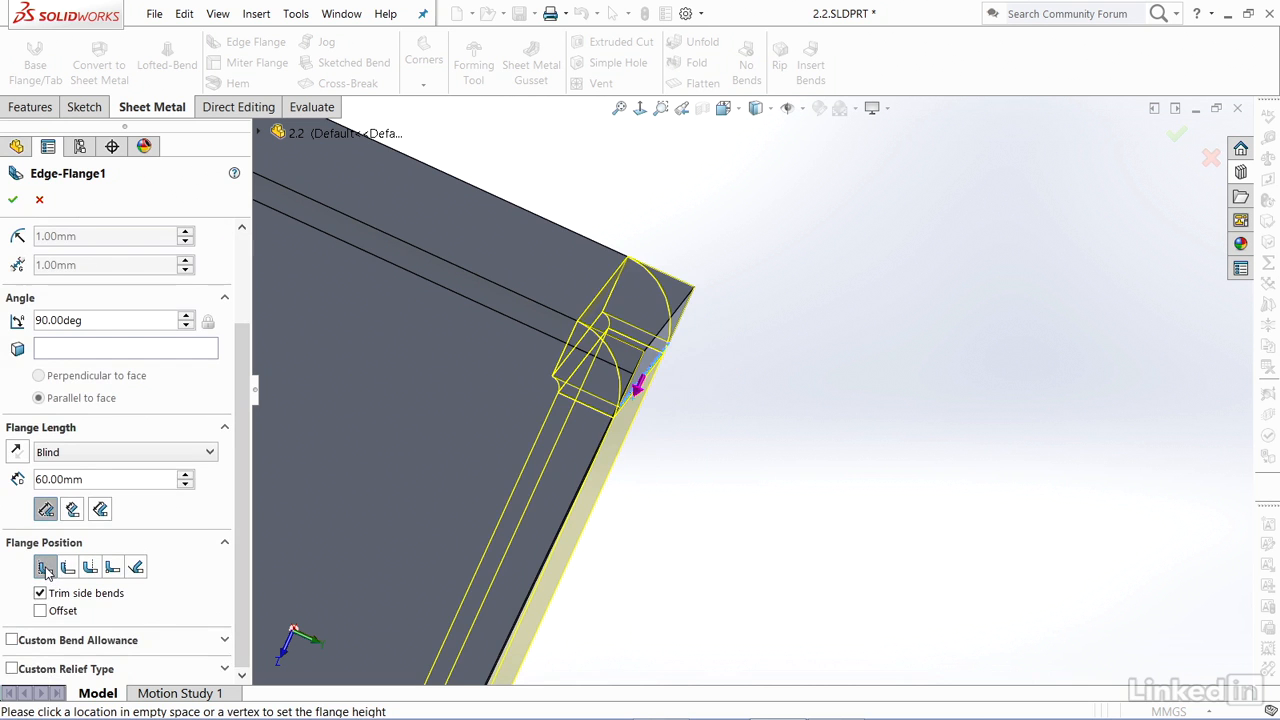
middle_click_drag(786, 478, 841, 446)
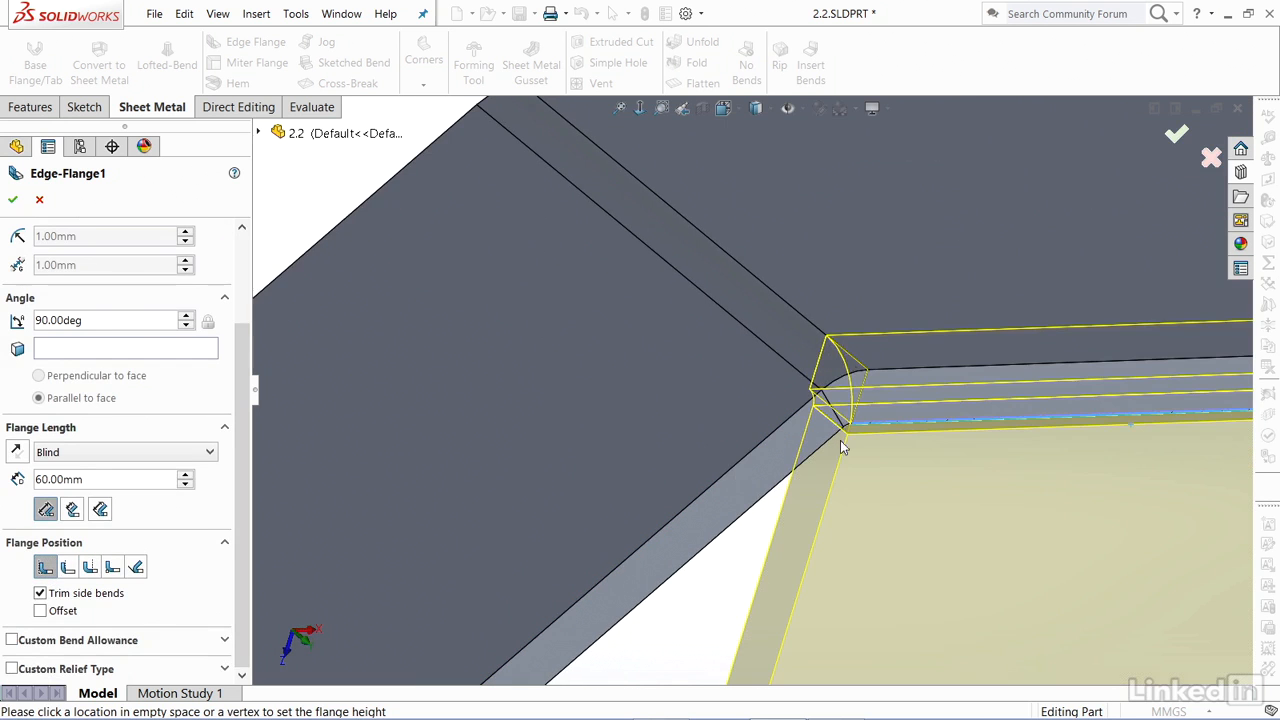
left_click(68, 568)
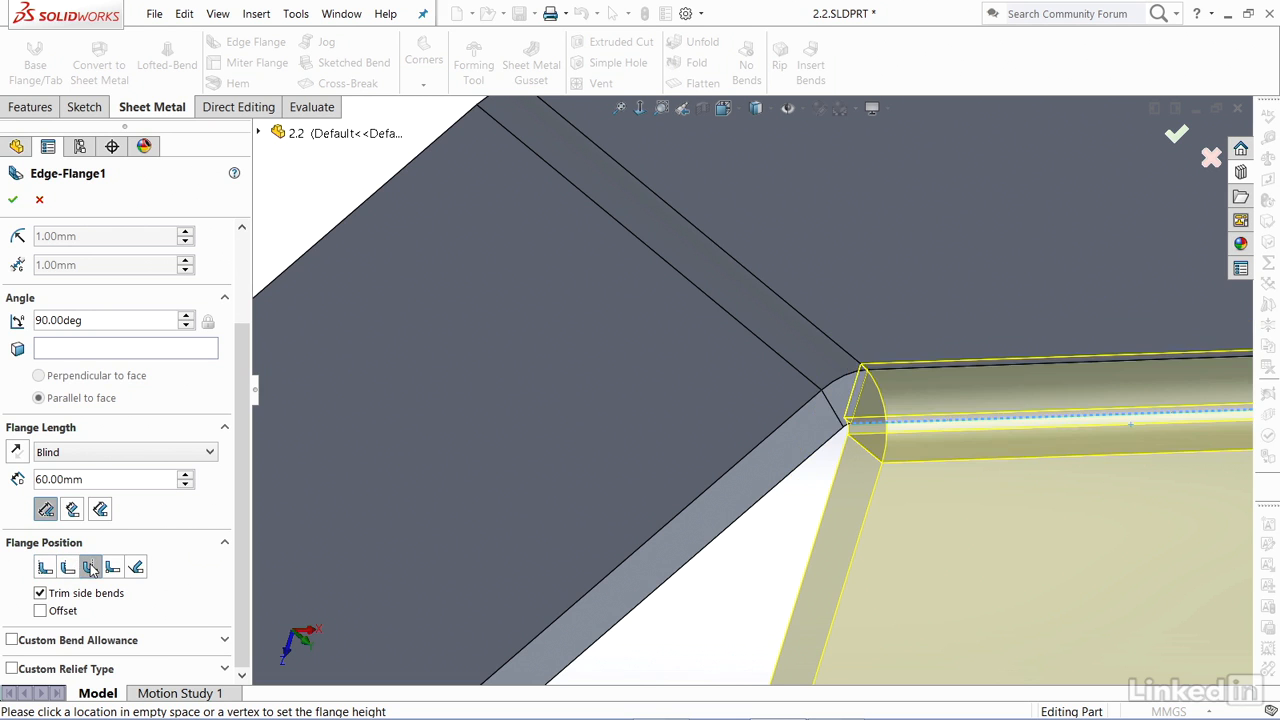
left_click(90, 568)
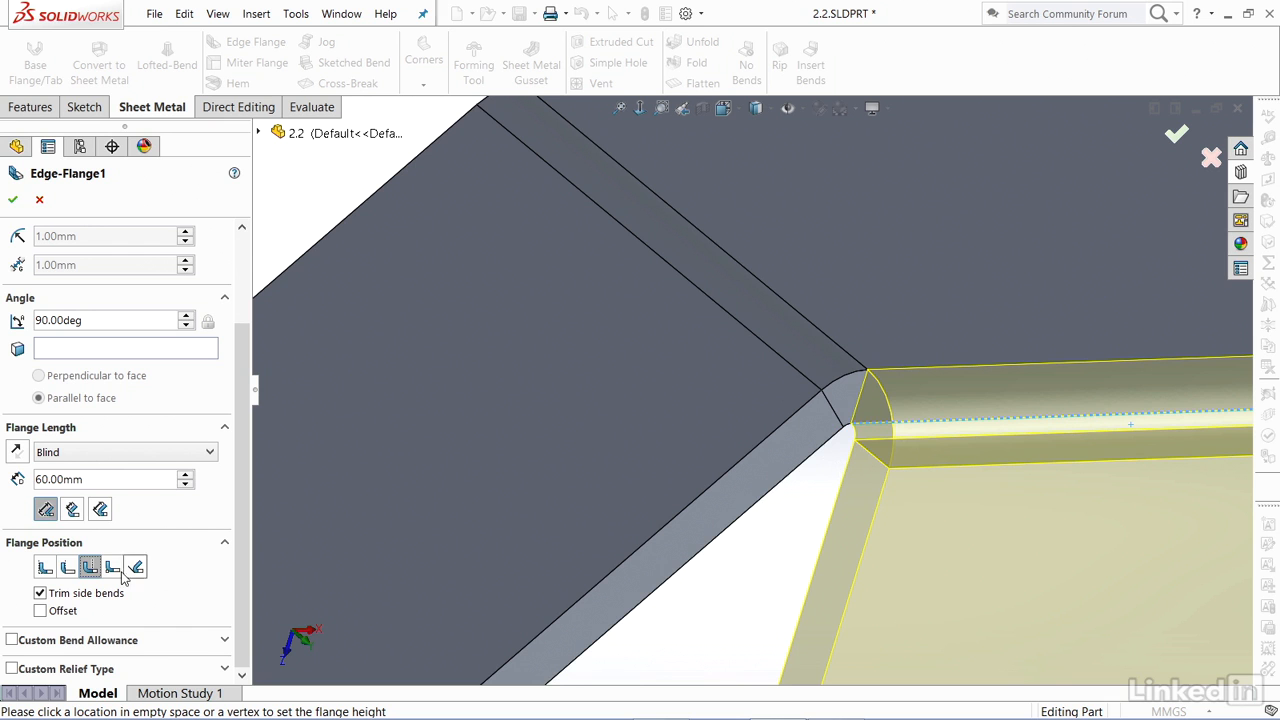
left_click(46, 567)
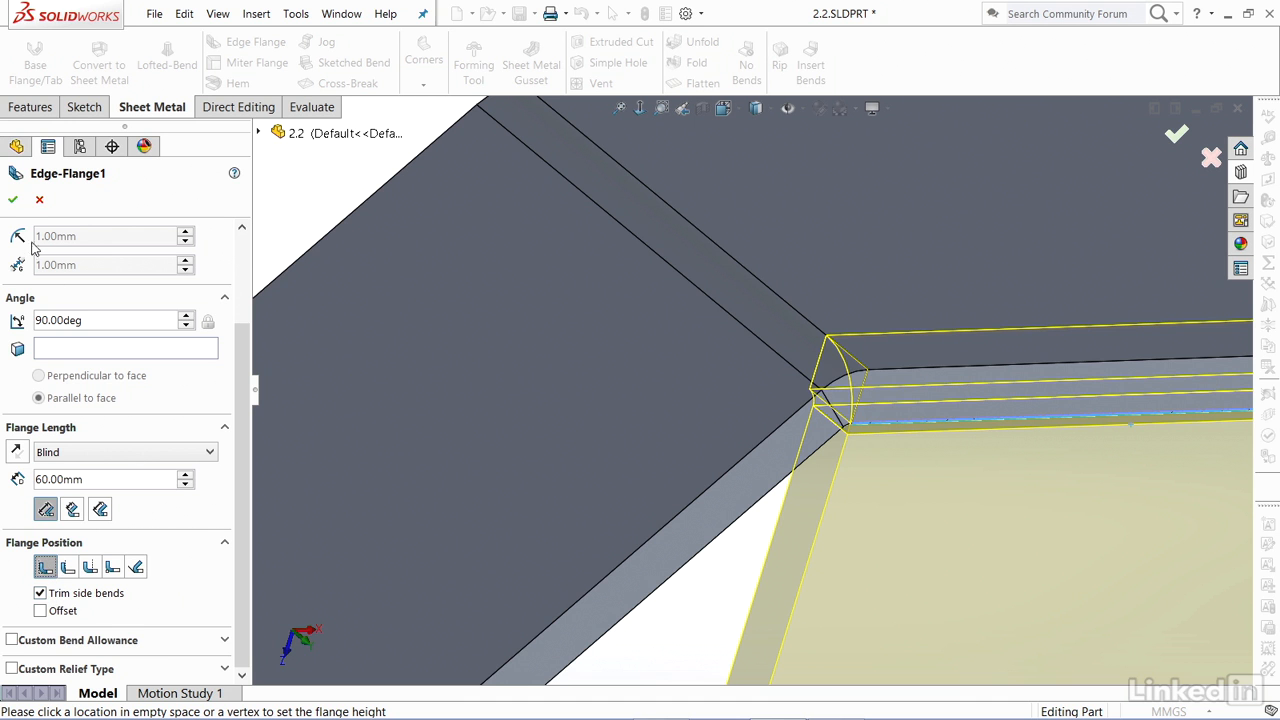
left_click(12, 199)
middle_click_drag(694, 362, 714, 280)
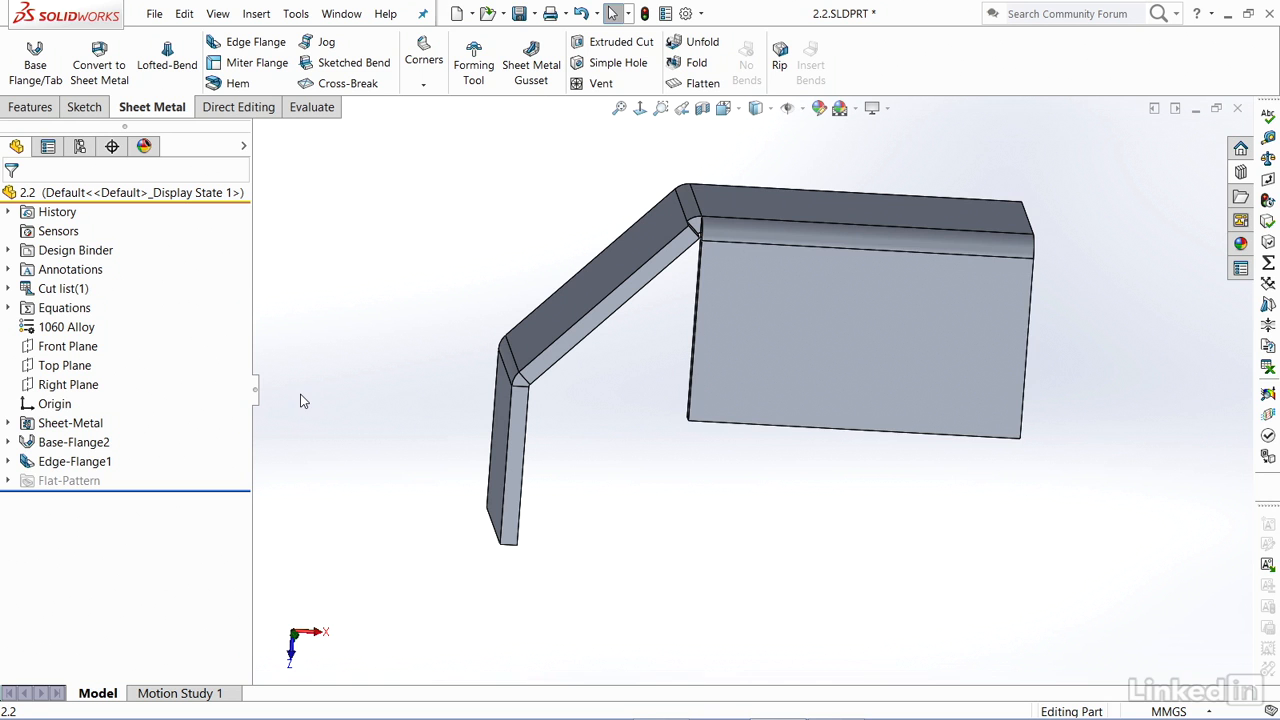
- Open the edge flange's profile sketch for editing and view it face-on with the Profile Sketch dialog clear of the geometry
left_click(731, 369)
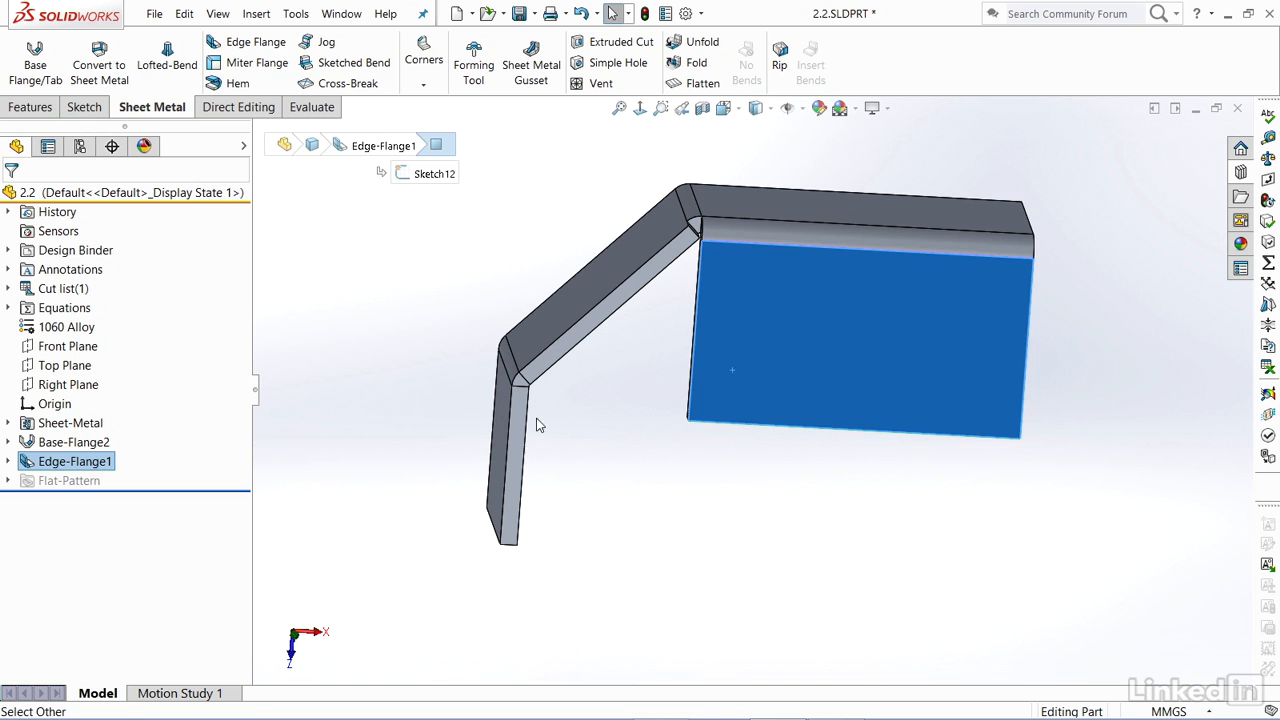
left_click(780, 505)
left_click(42, 463)
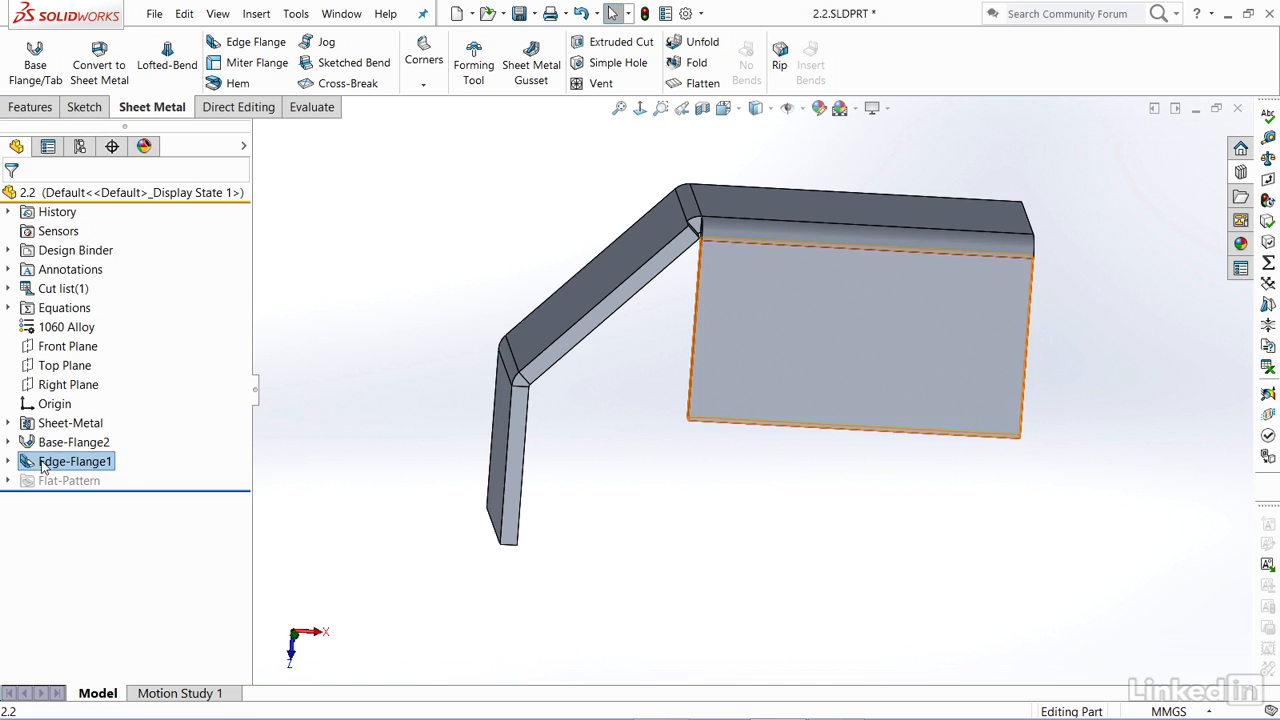
left_click(52, 419)
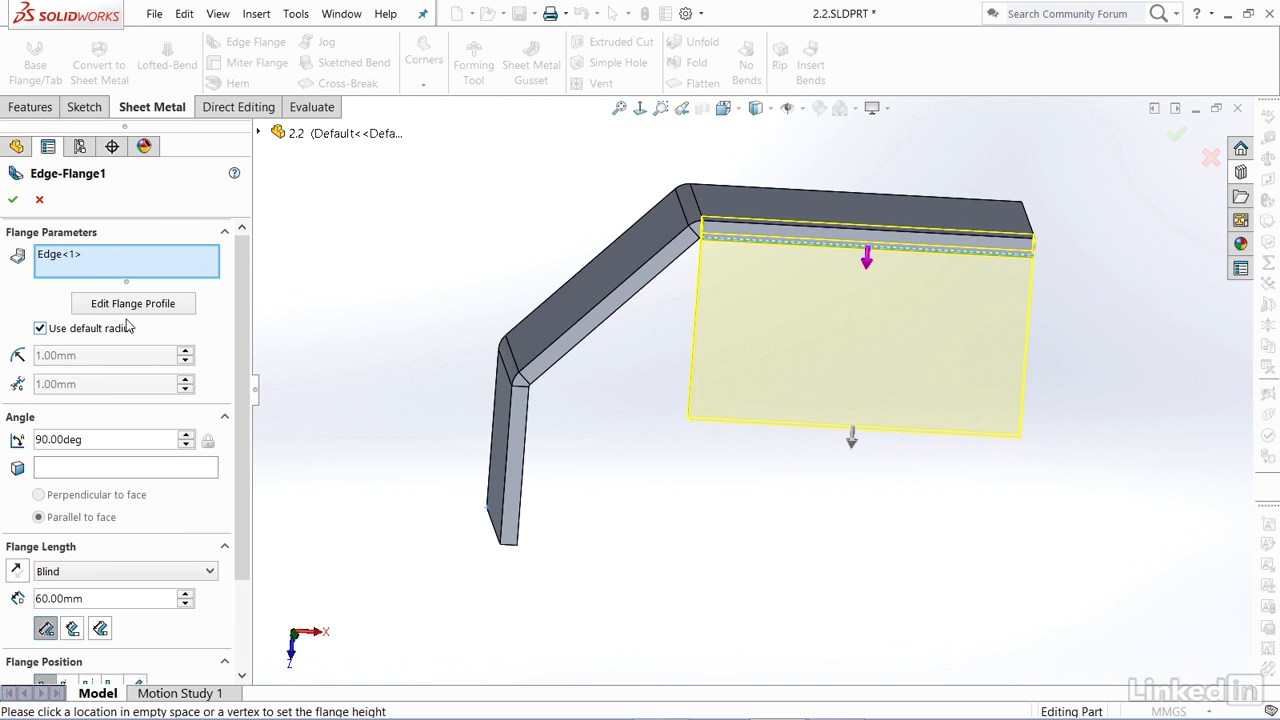
left_click(133, 304)
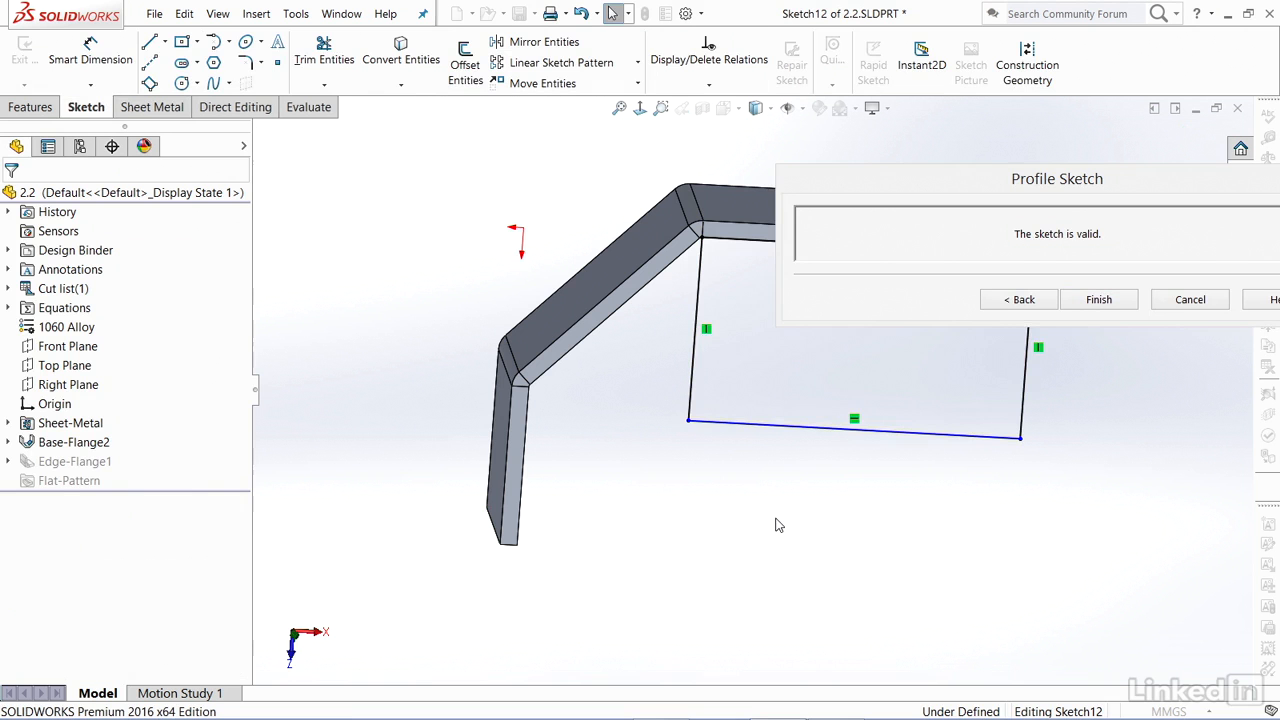
key("ctrl+8")
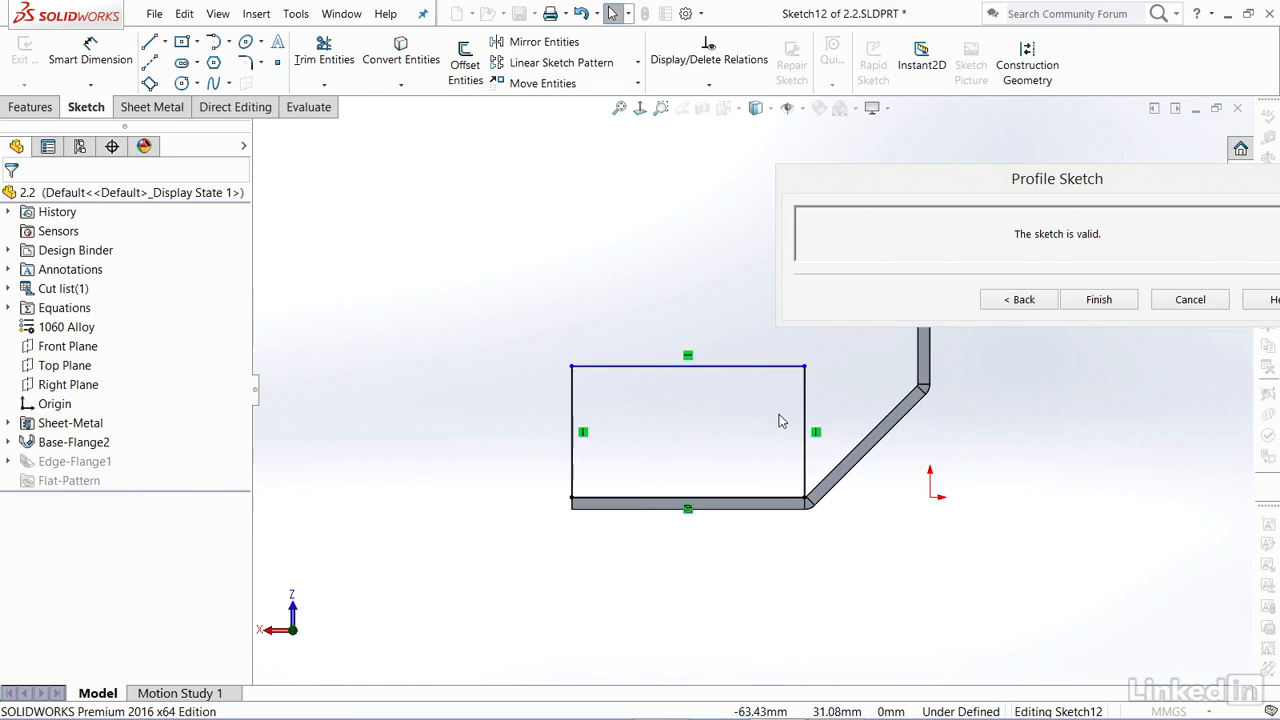
scroll(781, 421, "down", 3)
left_click_drag(952, 189, 585, 145)
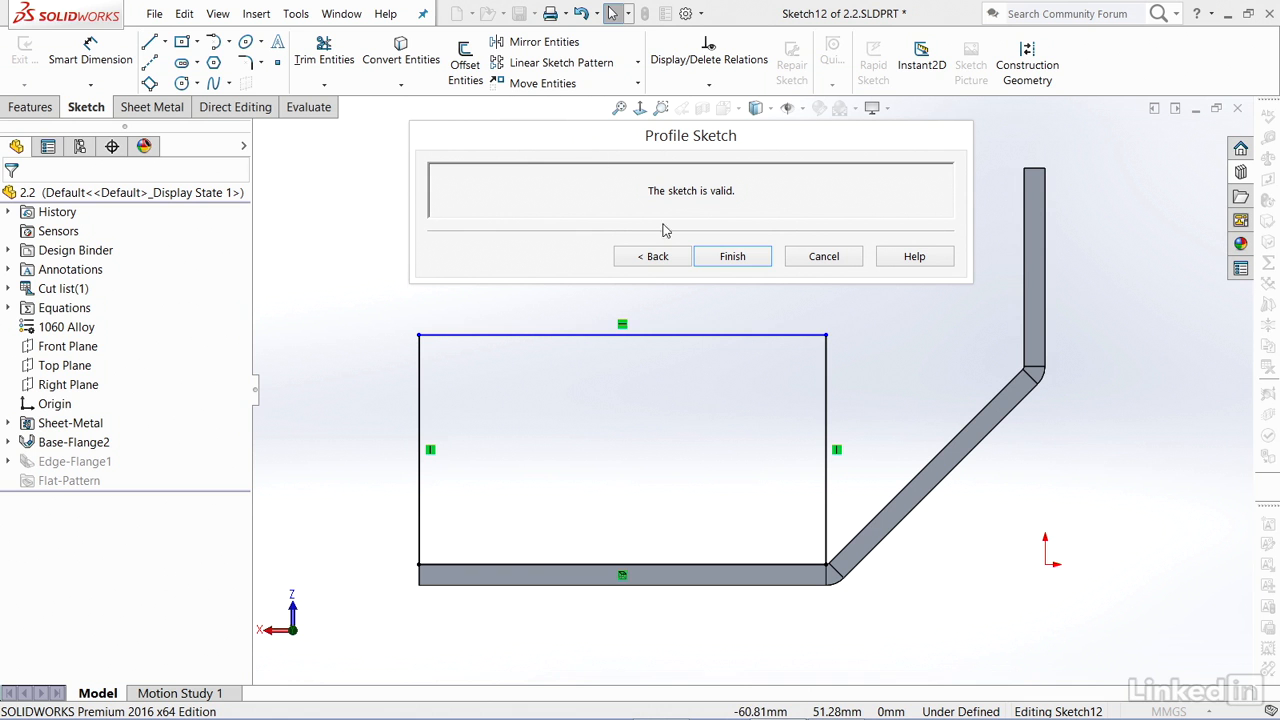
- Sketch connected lines from the flange rectangle's upper corner to the upright leg, down beside it, along the angled leg and back to the rectangle's side
left_click(155, 47)
scroll(894, 549, "down", 3)
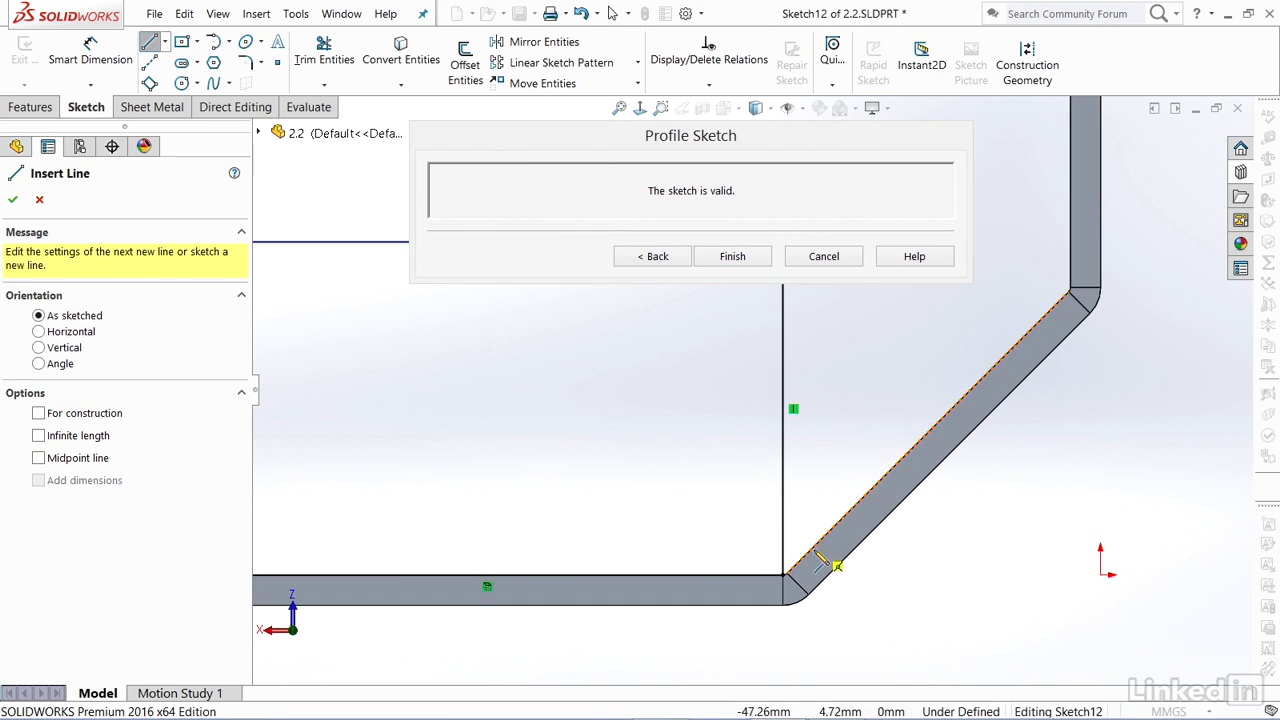
scroll(818, 565, "down", 2)
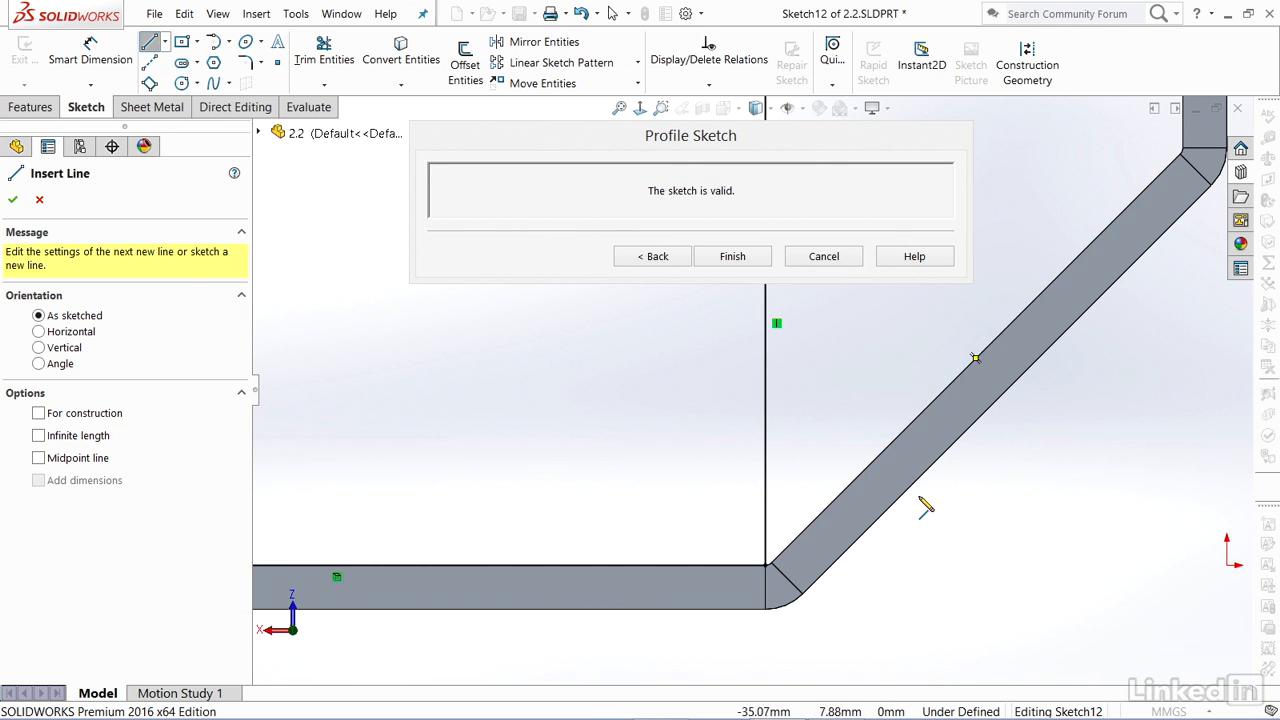
scroll(745, 450, "up", 5)
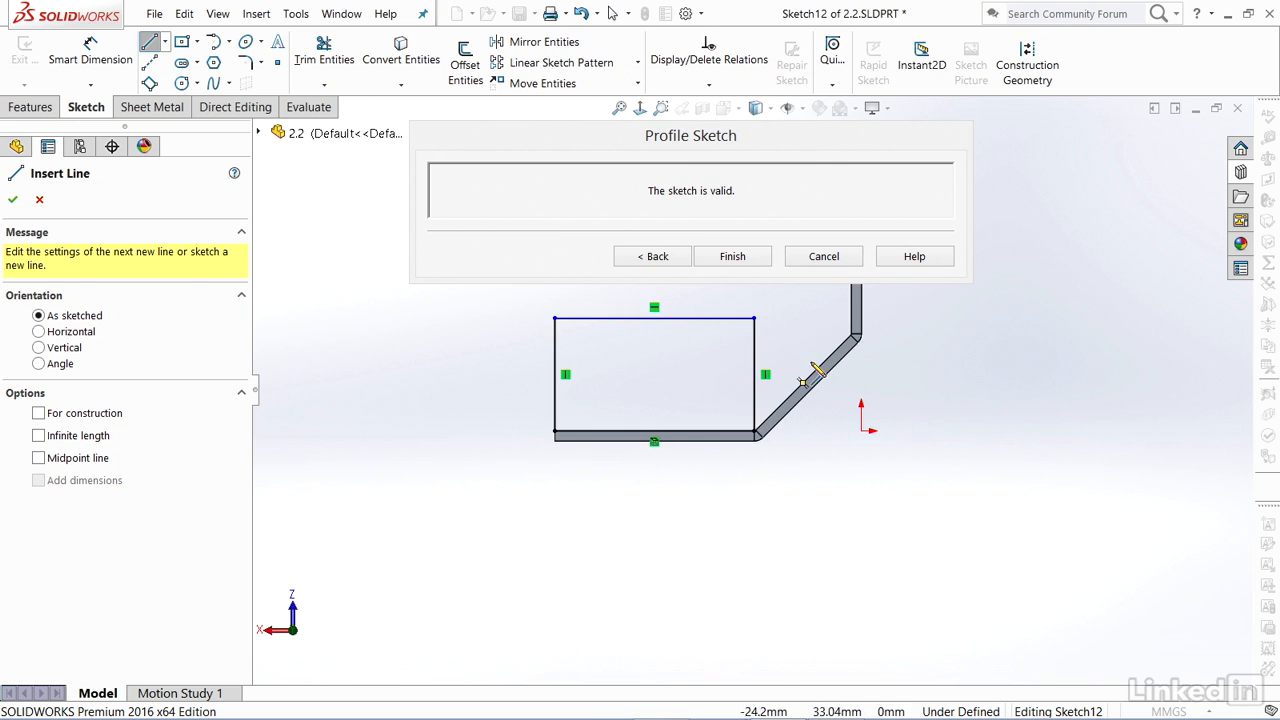
scroll(800, 362, "down", 1)
scroll(794, 357, "up", 2)
scroll(789, 357, "down", 5)
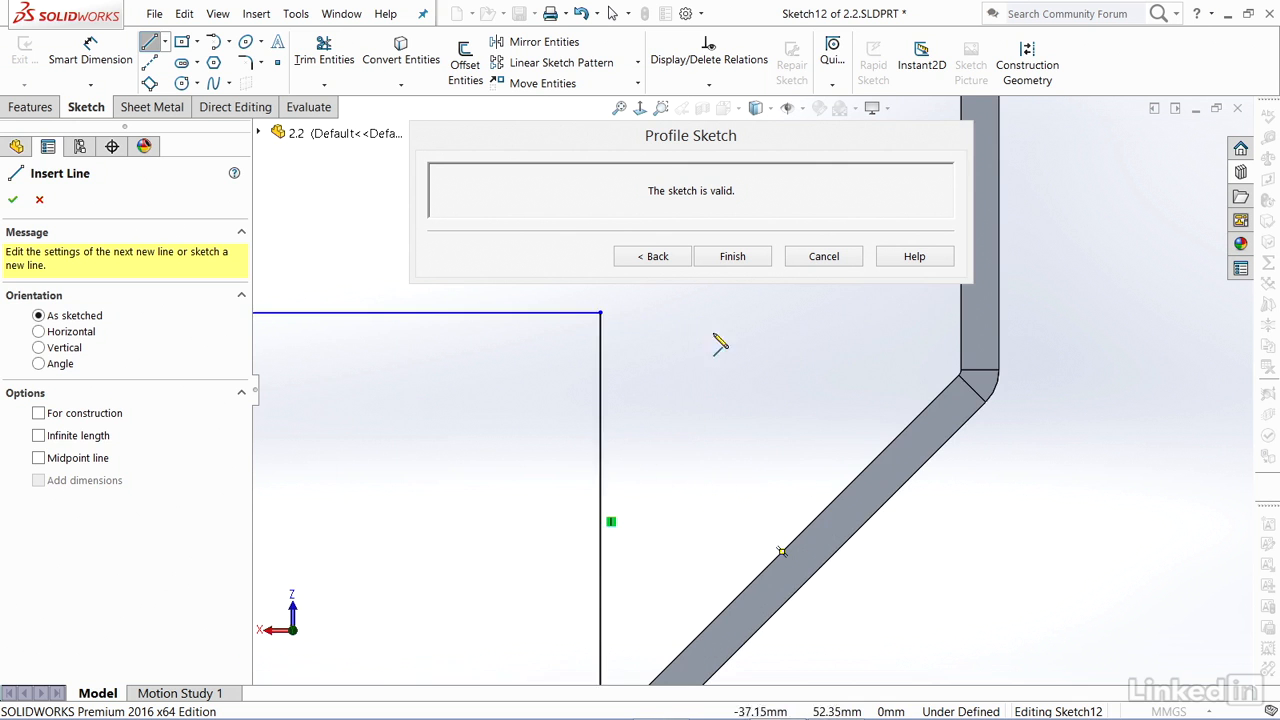
left_click(600, 313)
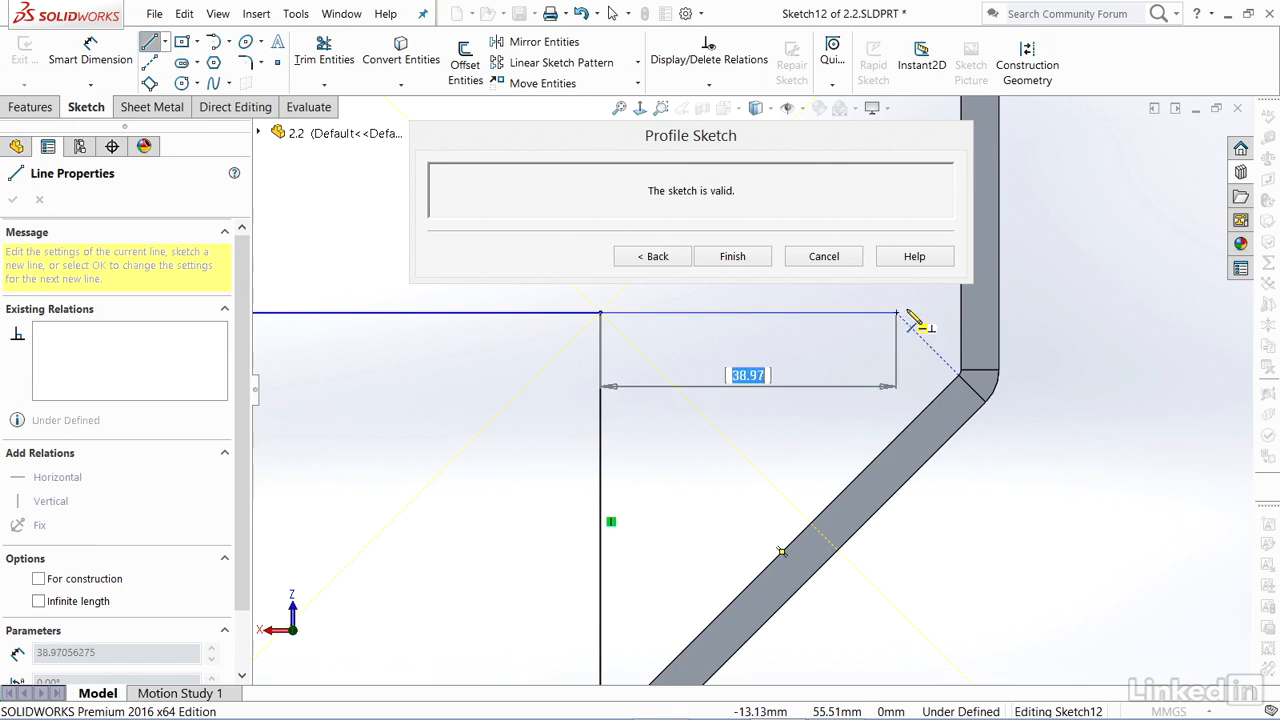
left_click(951, 314)
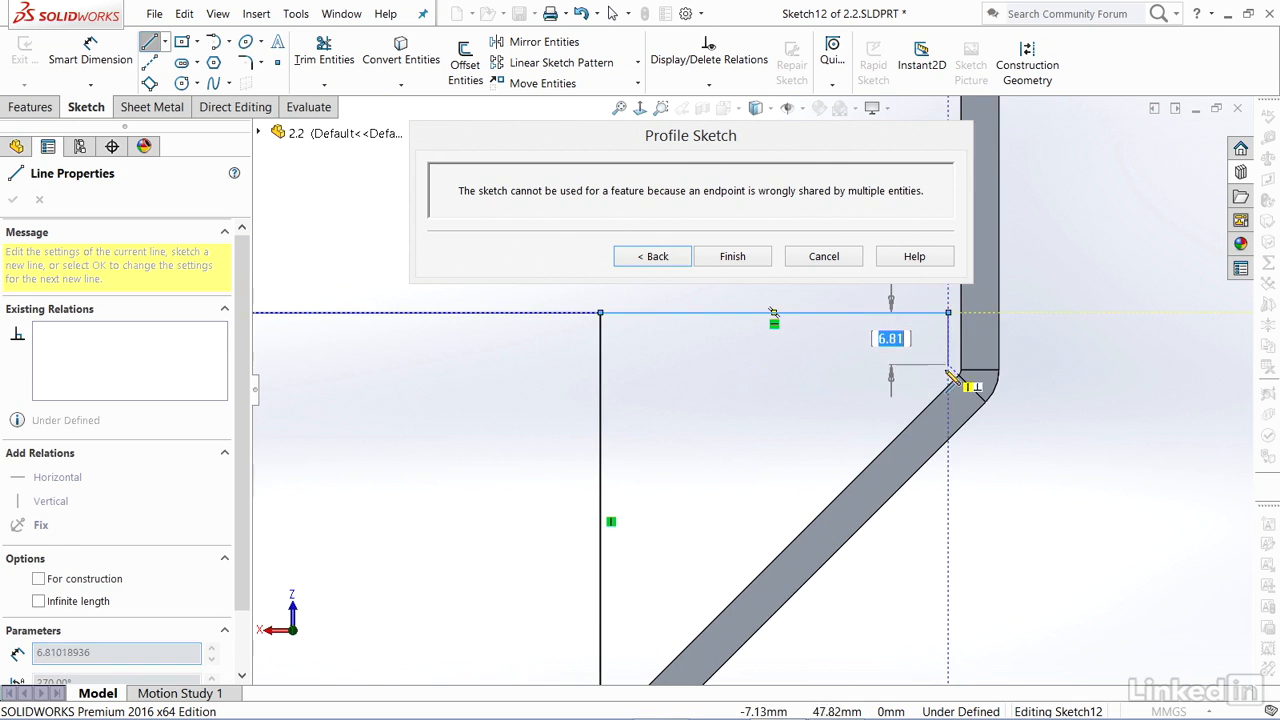
scroll(750, 388, "up", 3)
scroll(714, 541, "down", 2)
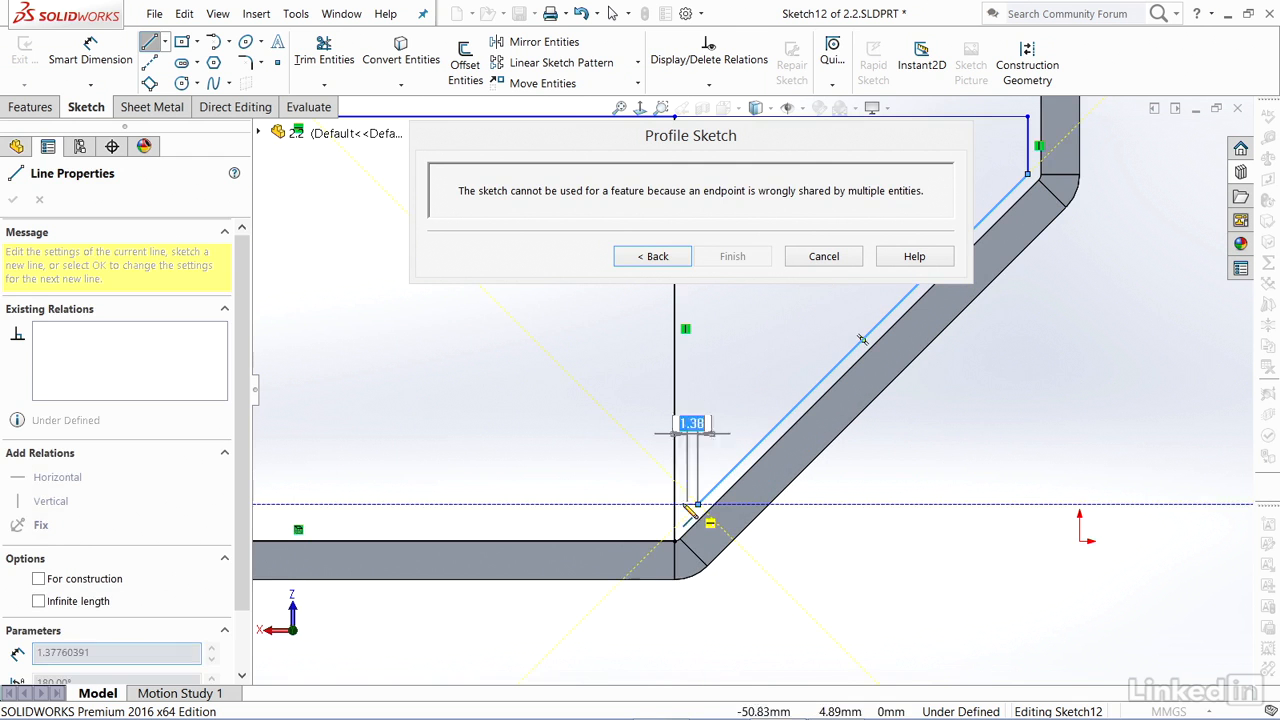
left_click(685, 503)
key("Escape")
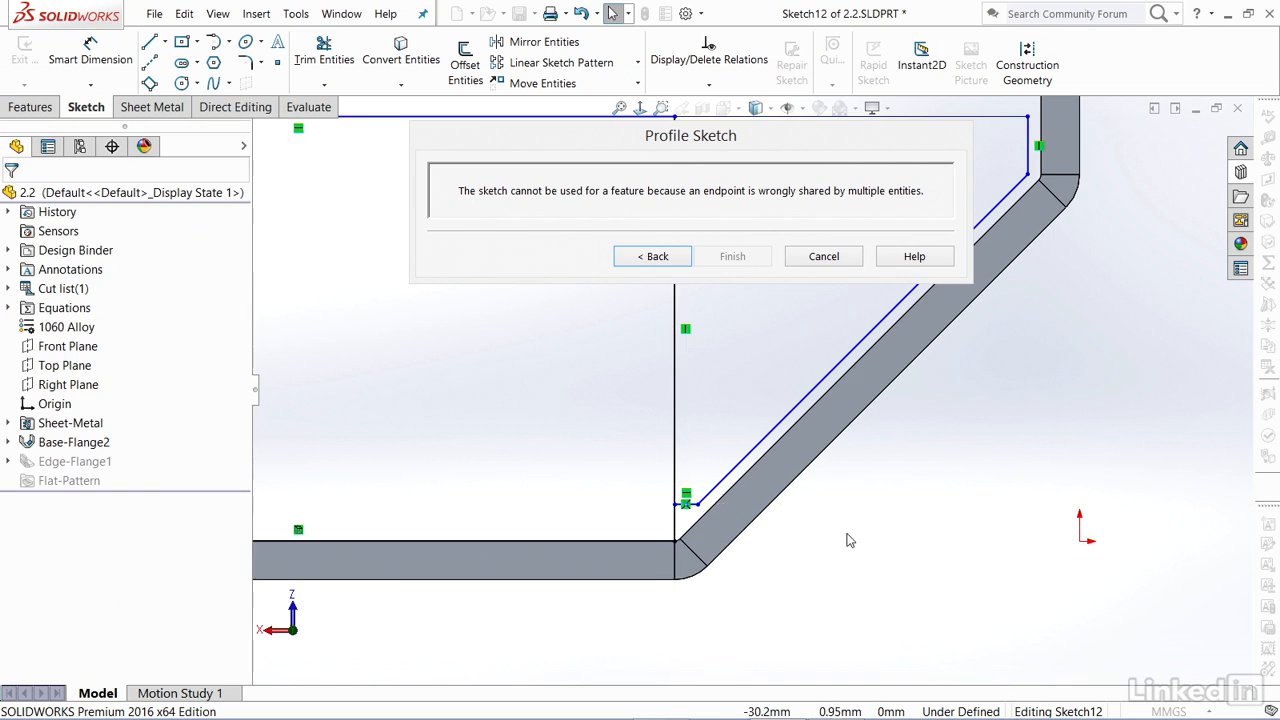
- Trim away the rectangle's old side line between its upper corner and the short horizontal line near the bend
scroll(834, 511, "up", 5)
scroll(771, 400, "down", 2)
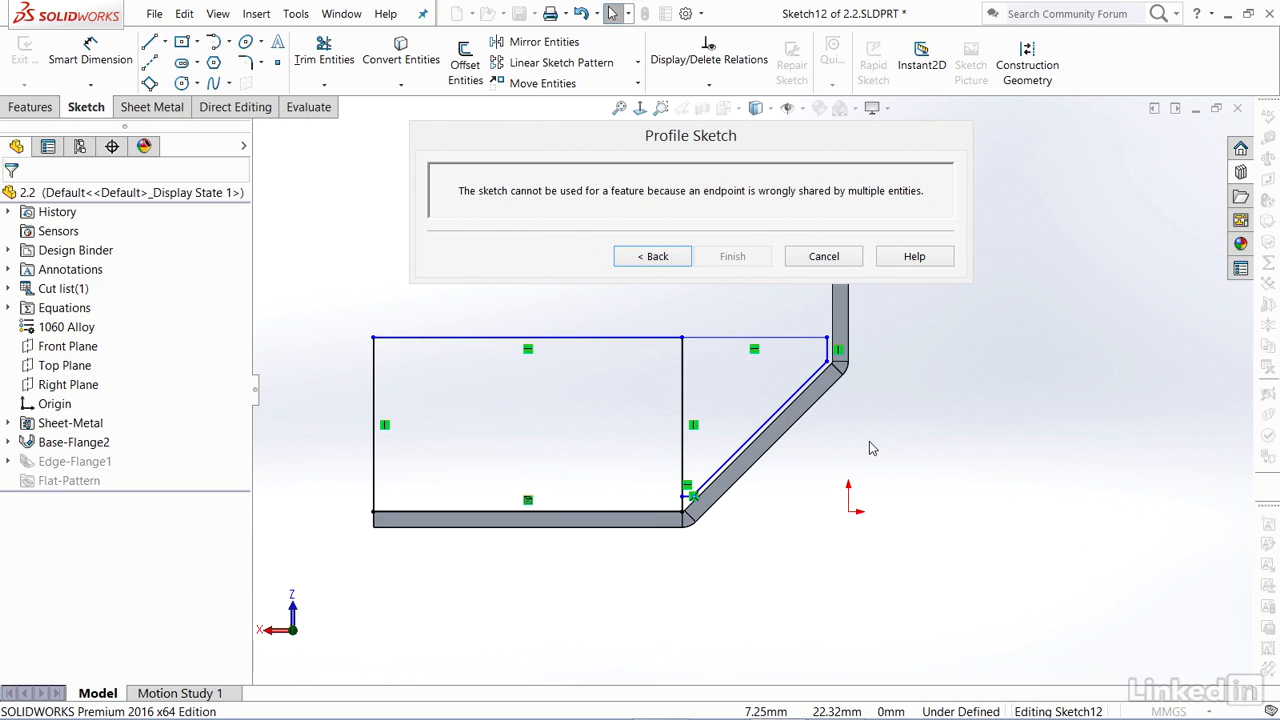
left_click(323, 55)
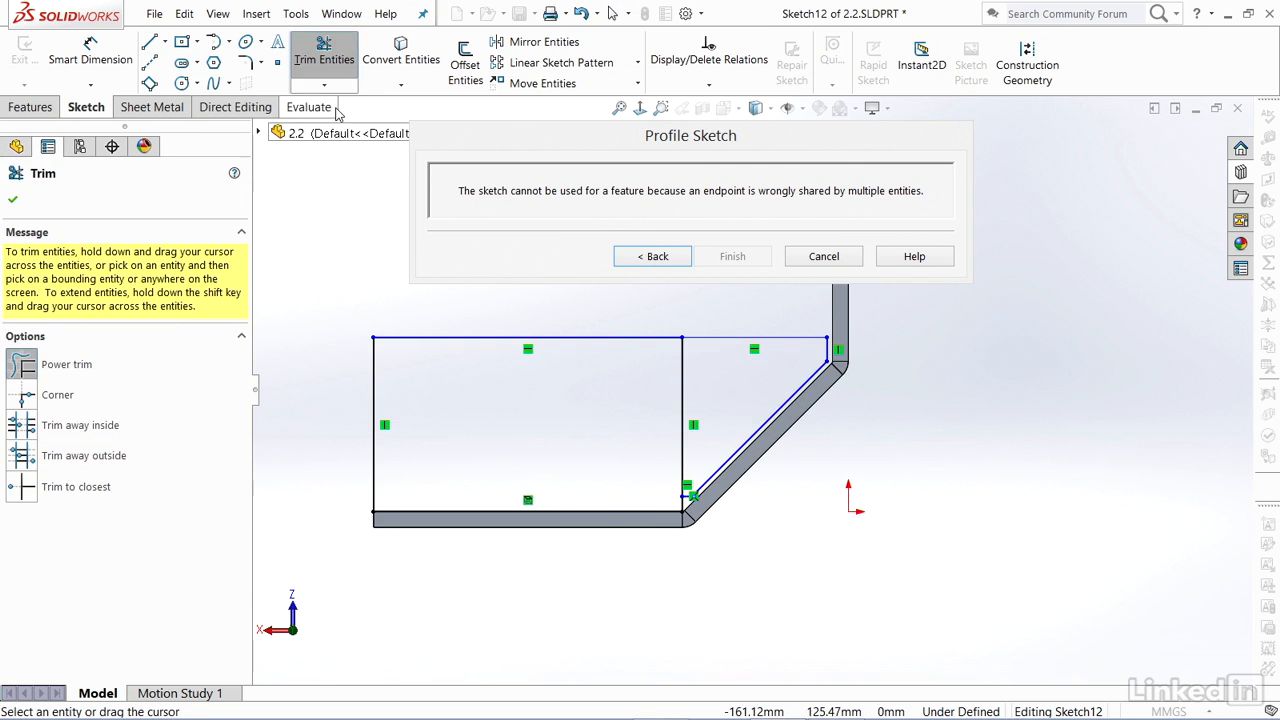
left_click_drag(640, 423, 722, 392)
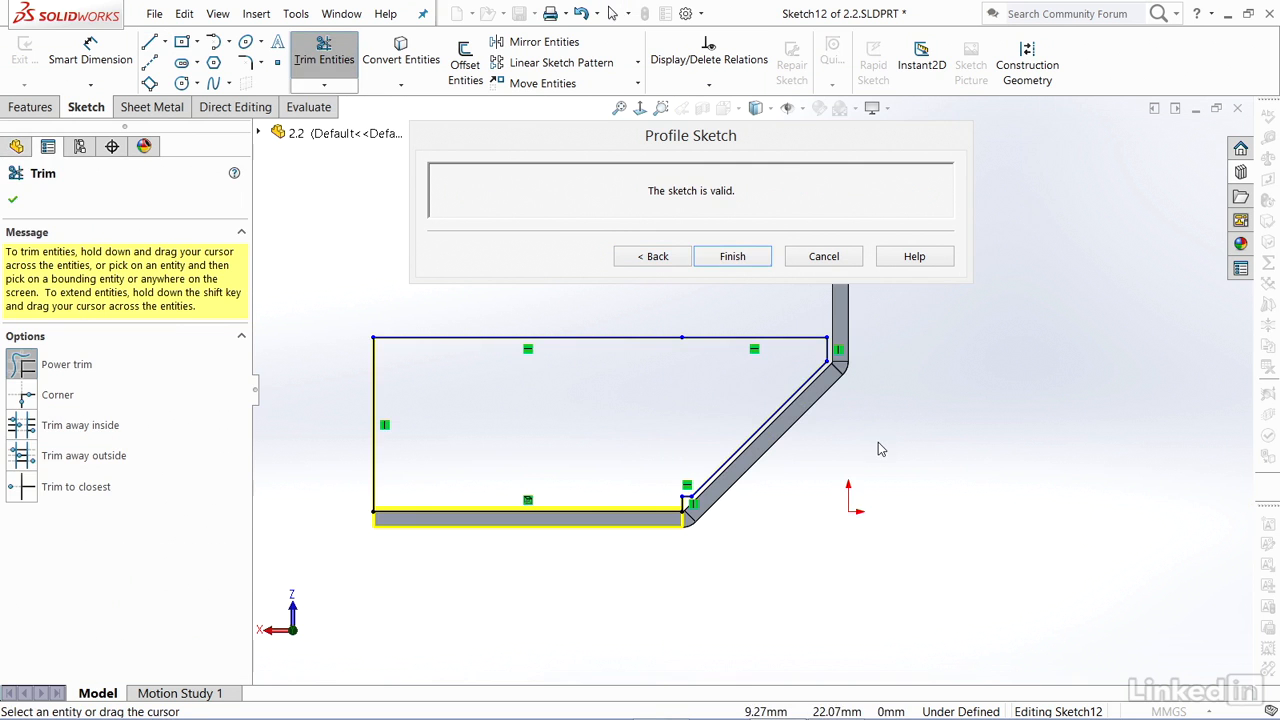
- Draw a vertical centerline about 50 mm long between the short horizontal notch line and the profile's upper edge
left_click(149, 41)
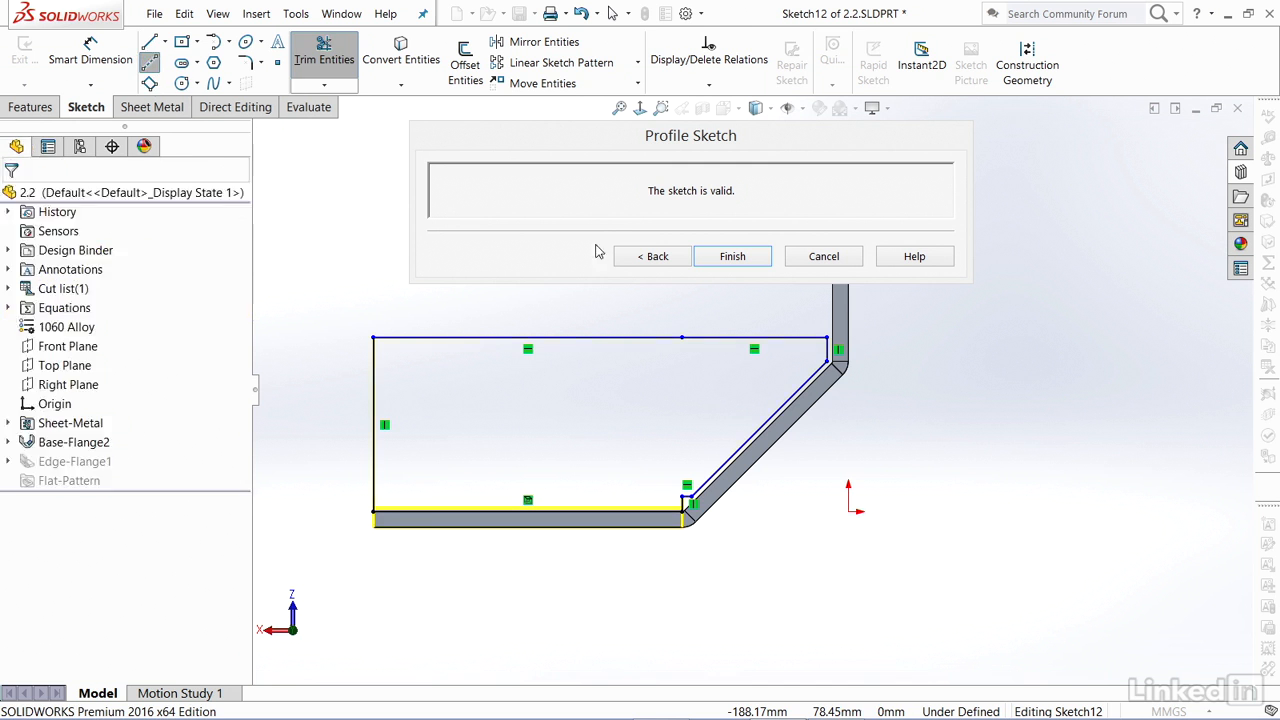
left_click(682, 512)
left_click(682, 339)
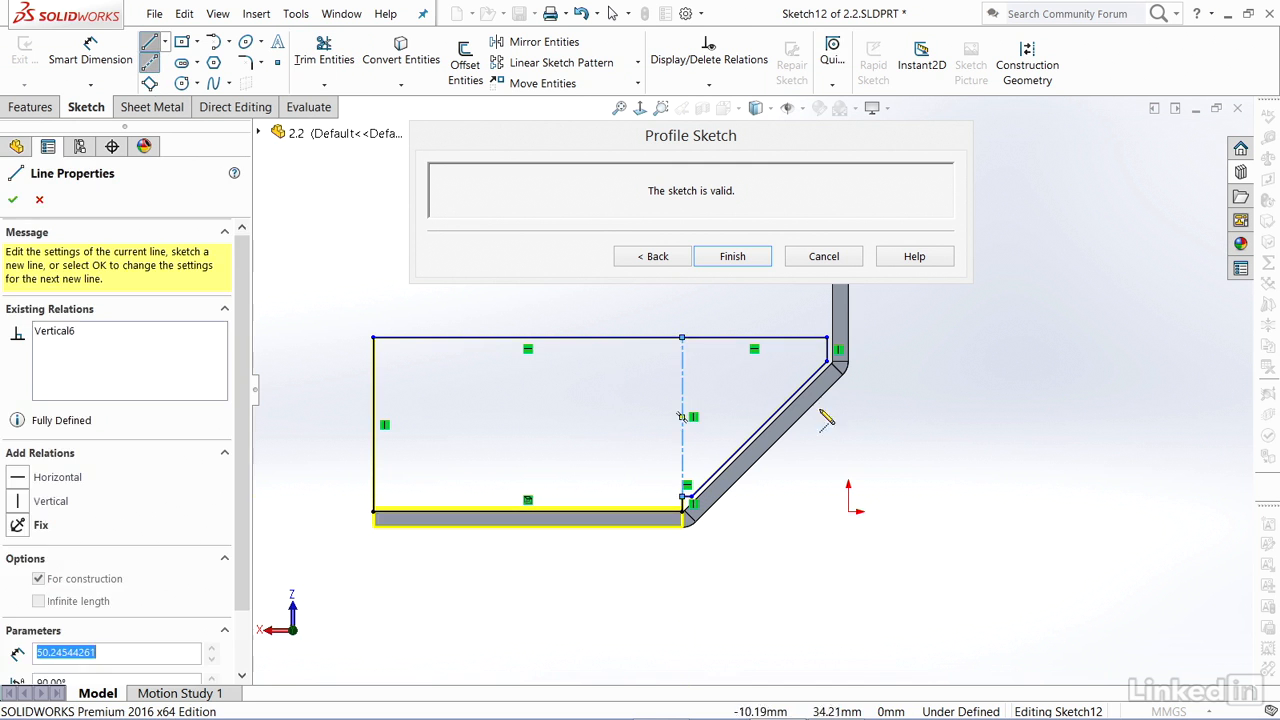
key("Escape")
- Set the sloped line's gap to the angled leg to 1 mm and move the short notch line nearer the bend, about 1.42 mm long
scroll(715, 495, "down", 5)
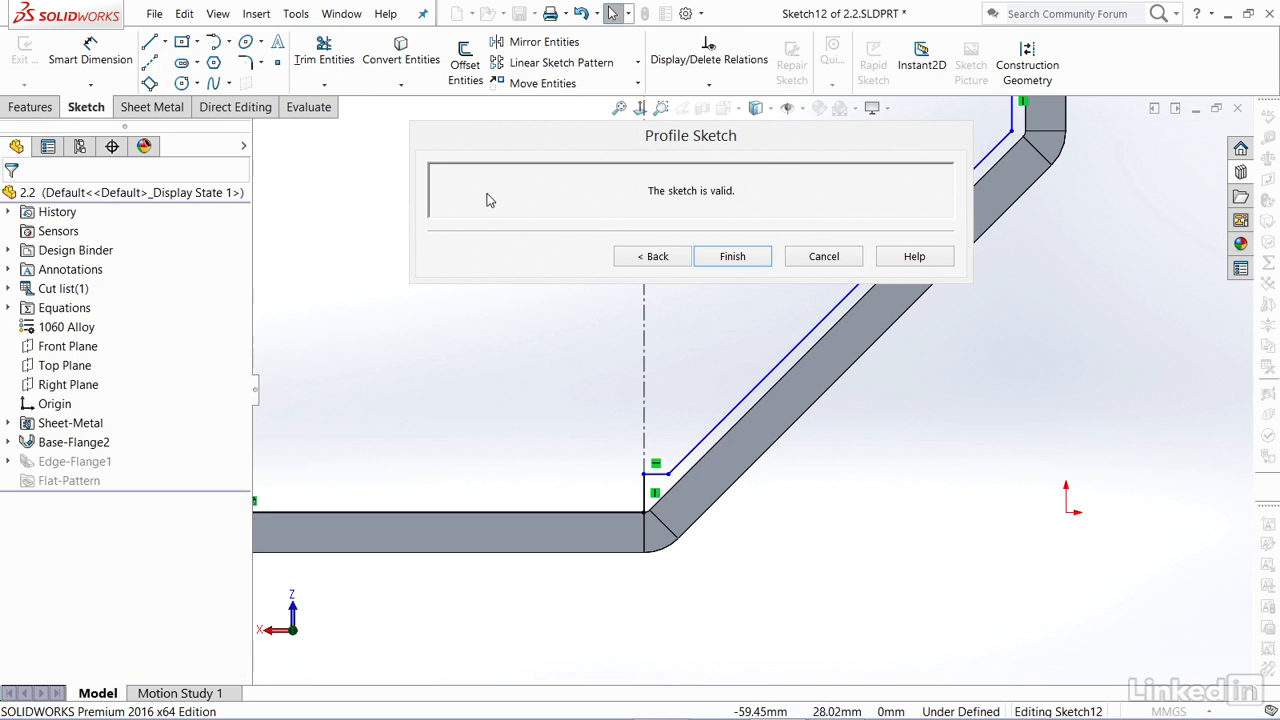
left_click(126, 70)
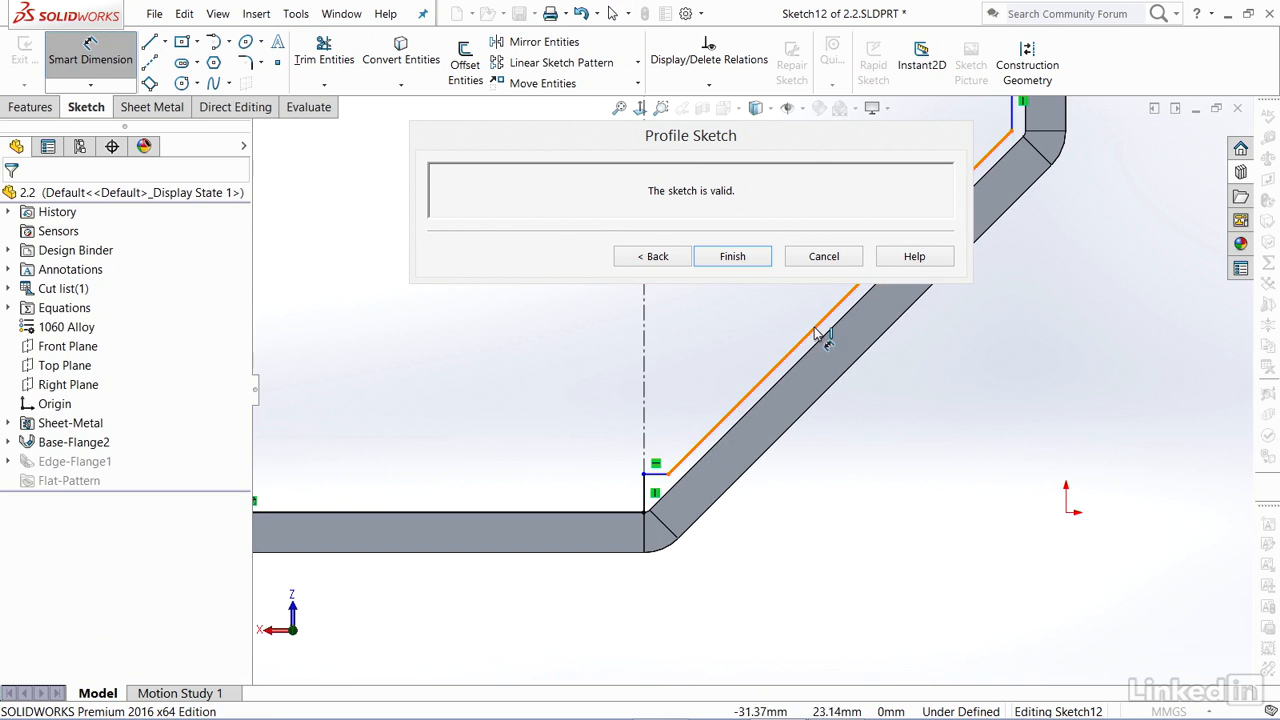
left_click(814, 328)
left_click(820, 339)
left_click(932, 446)
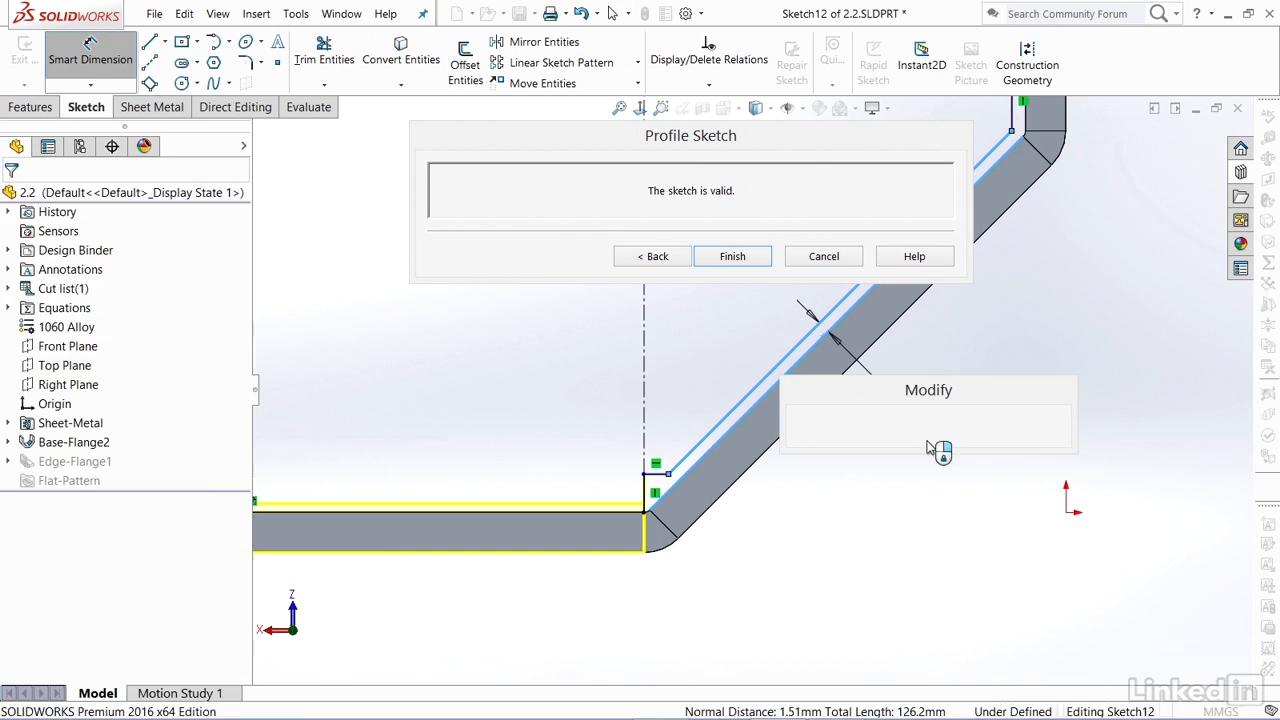
type("1")
key("Return")
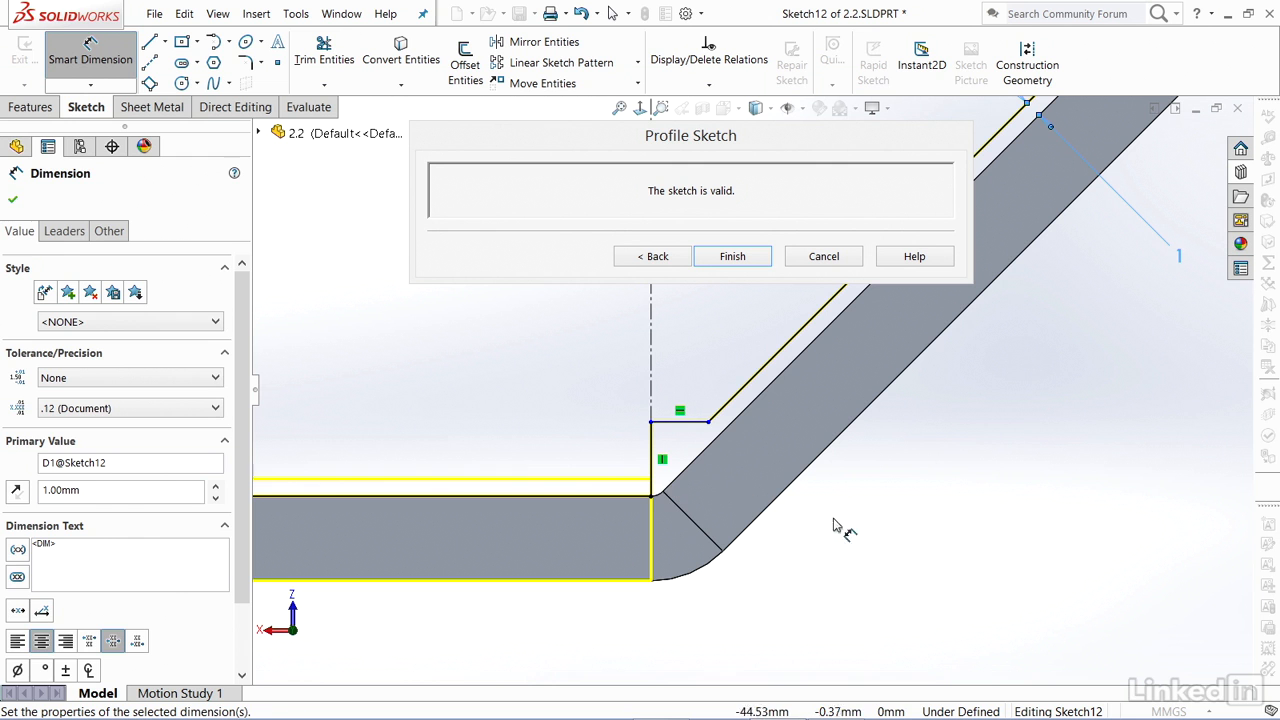
key("Escape")
mouse_move(684, 421)
left_mouse_down()
mouse_move(653, 460)
mouse_move(685, 457)
left_mouse_up()
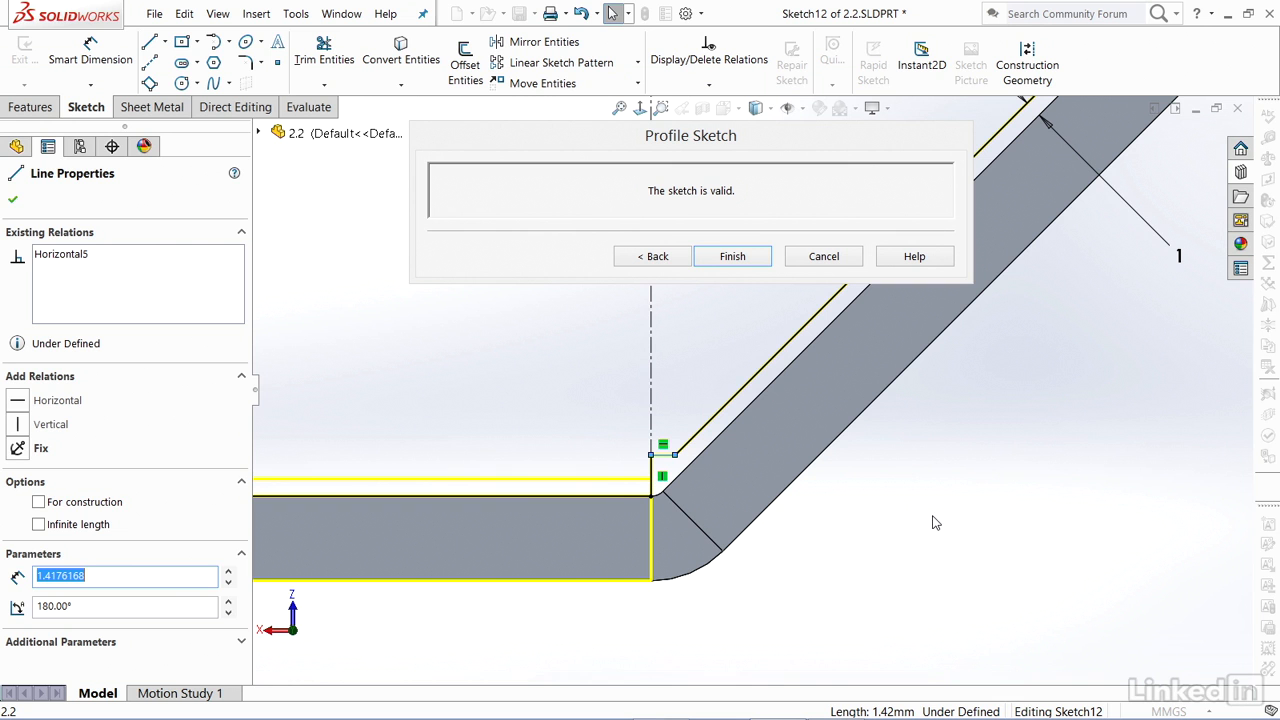
- Dimension the gap between the profile's short vertical end line and the upright leg's inner edge at 1 mm
scroll(998, 520, "up", 12)
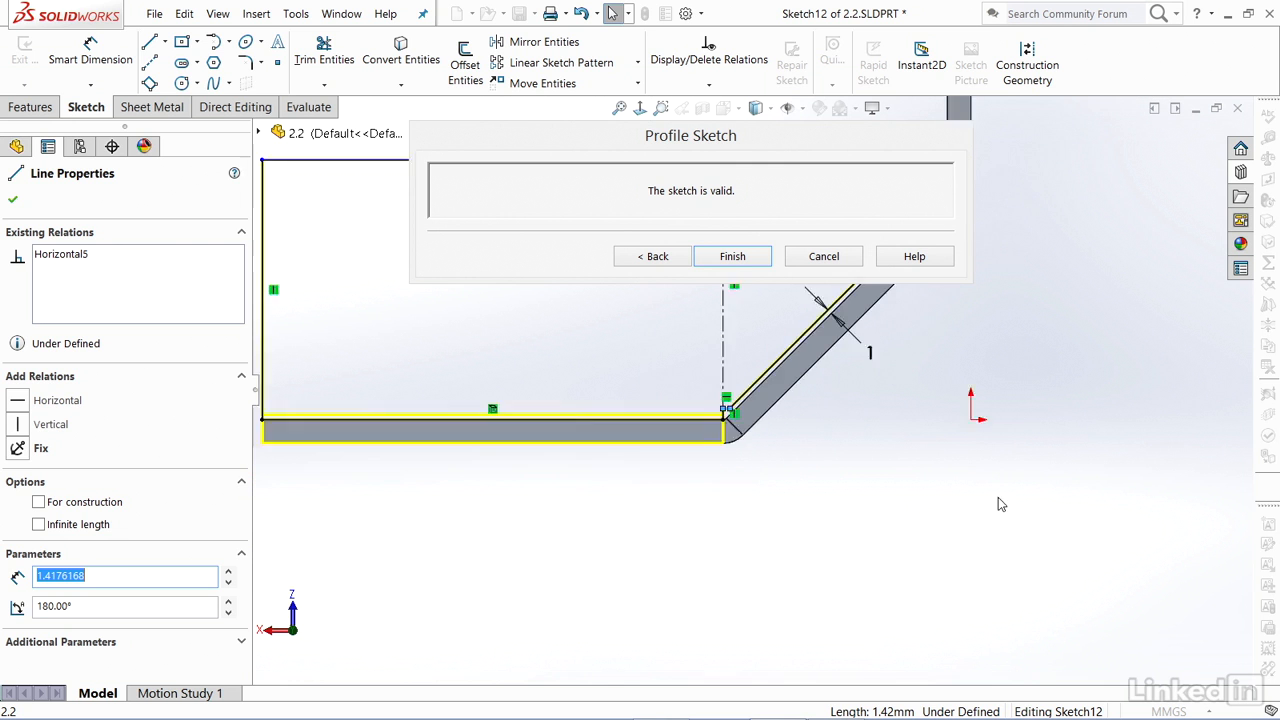
scroll(820, 350, "down", 10)
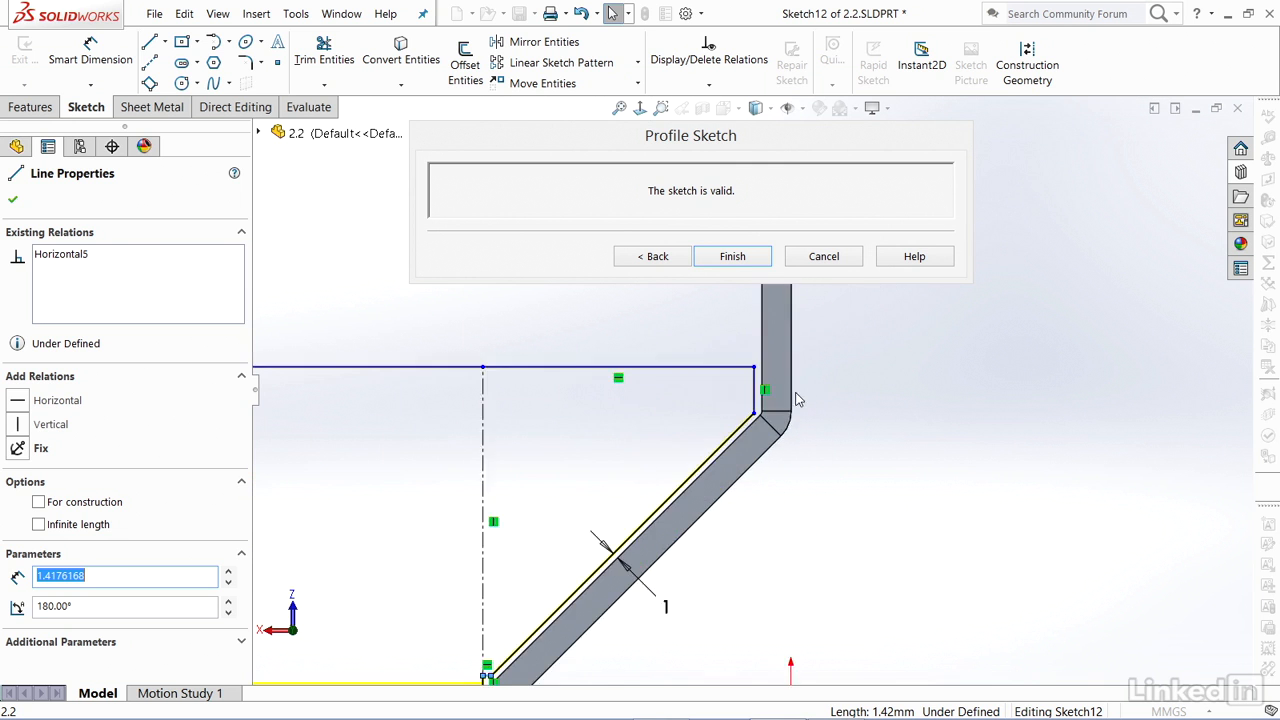
left_click(119, 70)
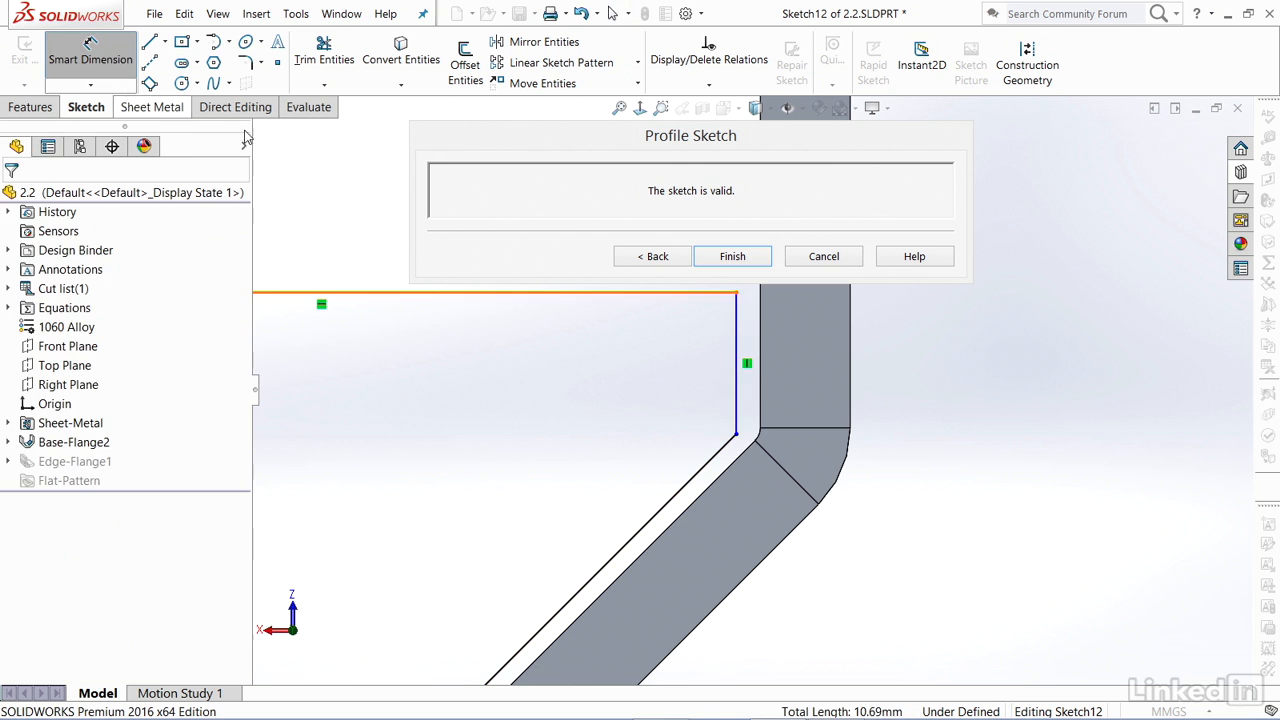
left_click(733, 327)
left_click(758, 330)
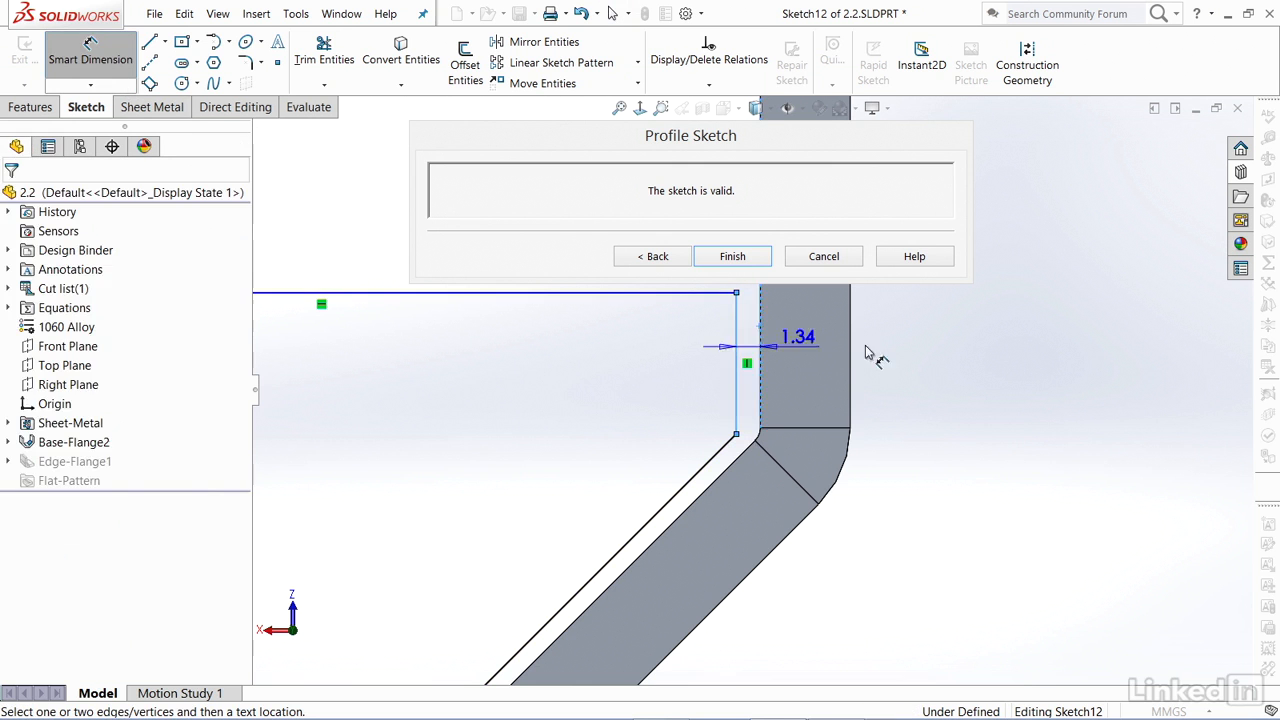
left_click(785, 357)
type("1")
key("Return")
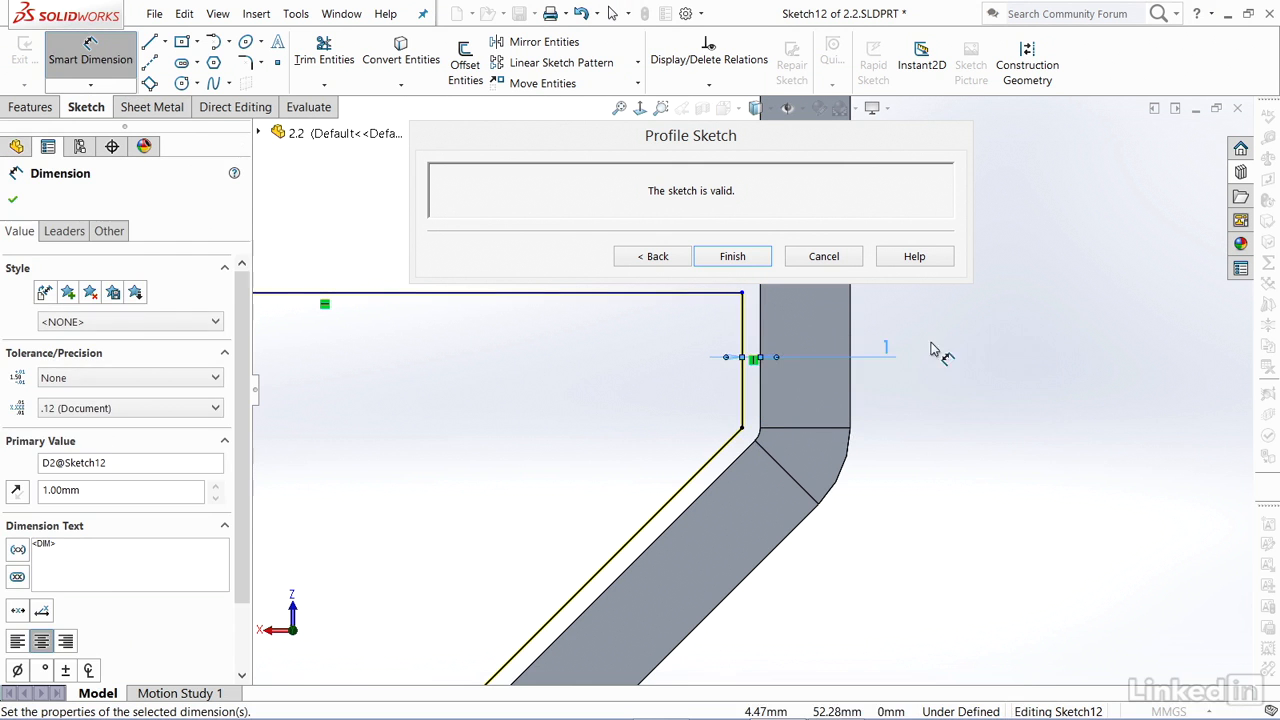
- Dimension the flange profile's height from the base leg's outer edge to the profile's upper line at 60 mm
scroll(952, 545, "up", 5)
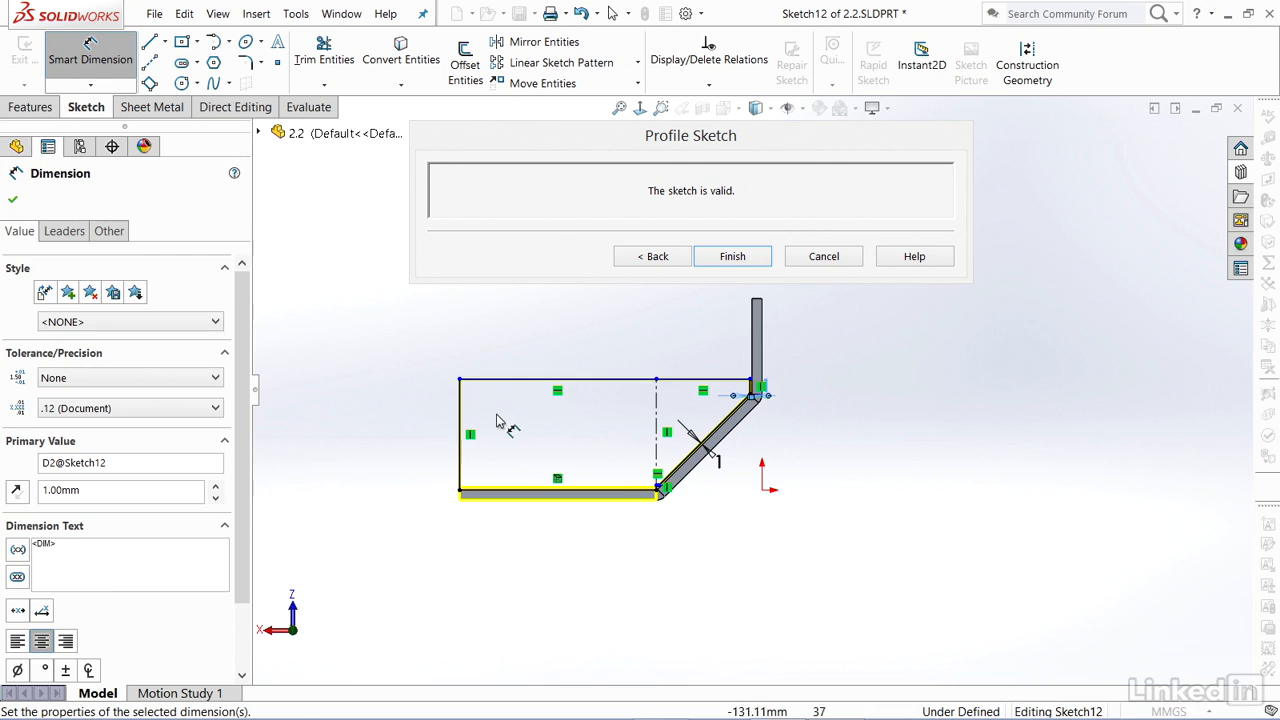
left_click(505, 382)
scroll(536, 520, "down", 4)
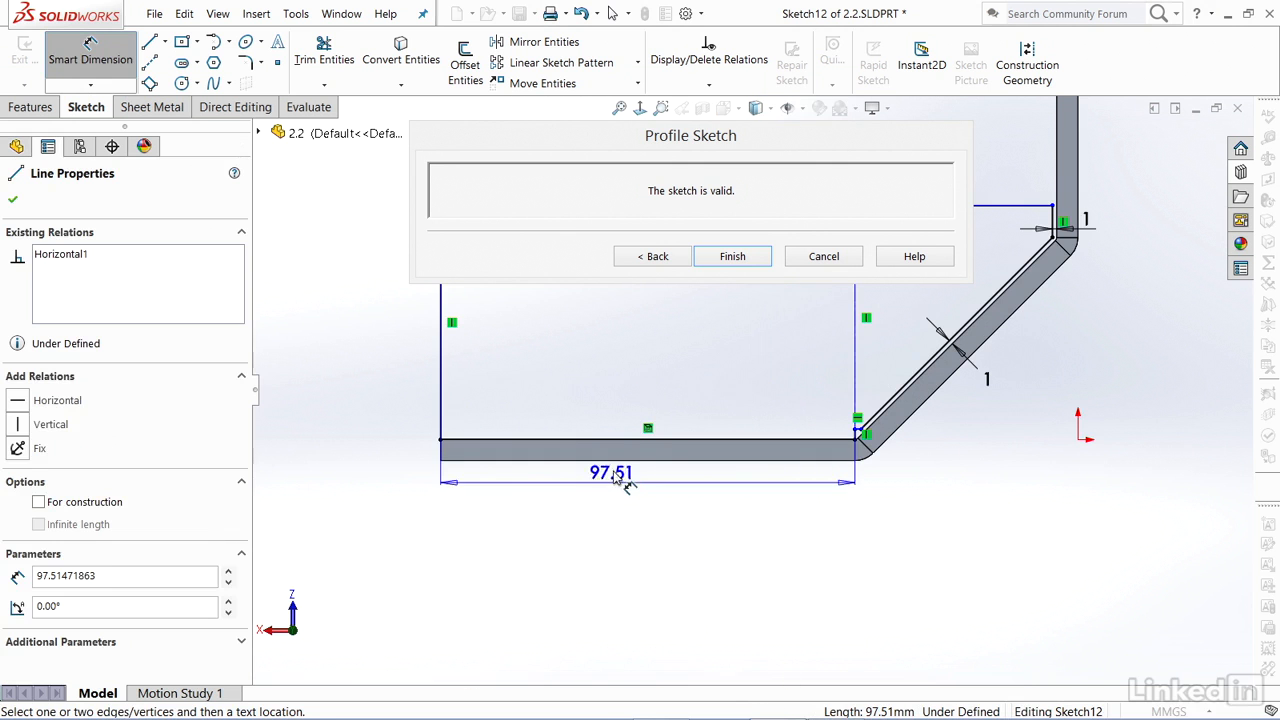
left_click(630, 461)
left_click(343, 337)
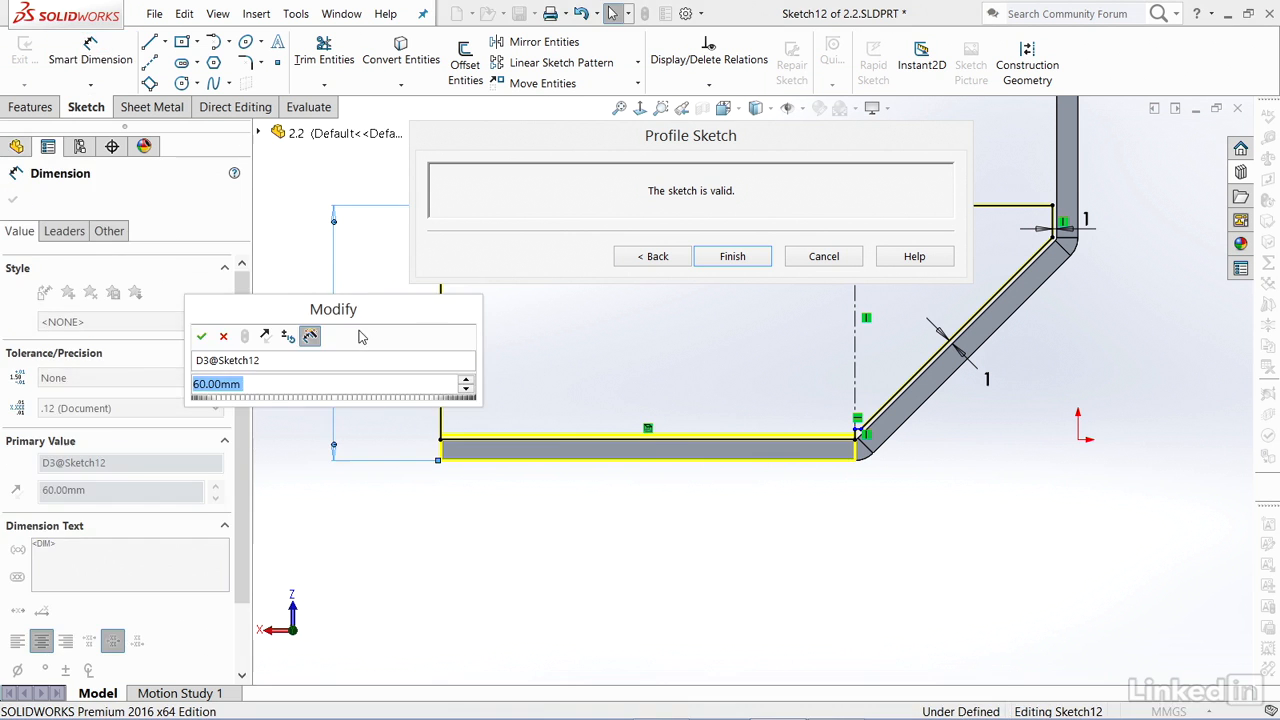
key("Return")
key("Escape")
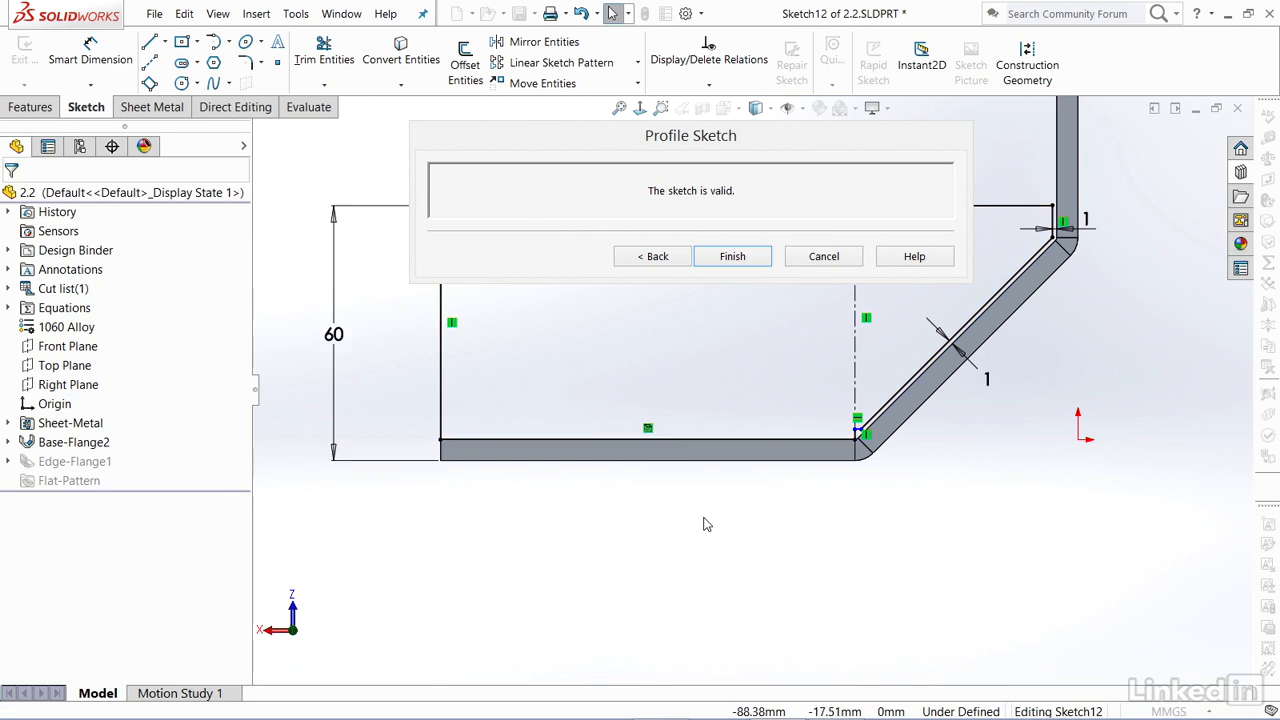
- Dimension the short vertical notch line beside the bend at 2.5 mm and finish the edge flange's profile sketch
scroll(749, 380, "up", 5)
scroll(829, 375, "down", 4)
scroll(750, 440, "down", 5)
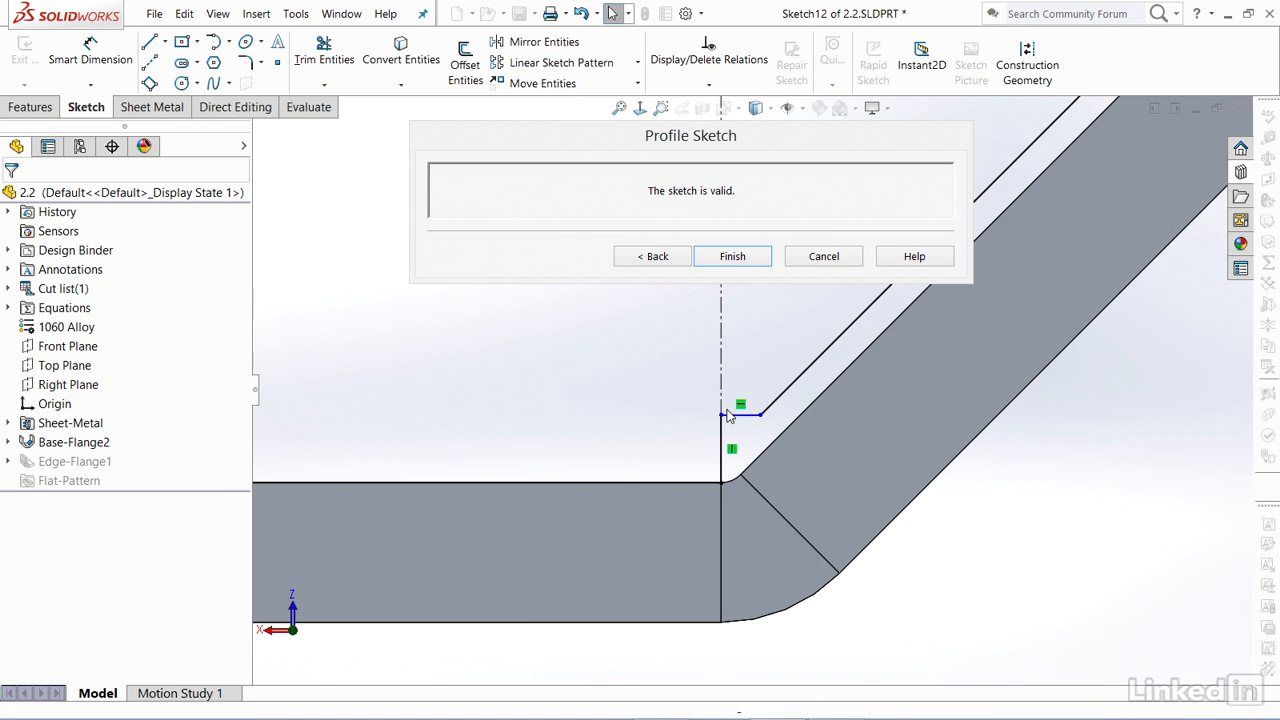
left_click(120, 56)
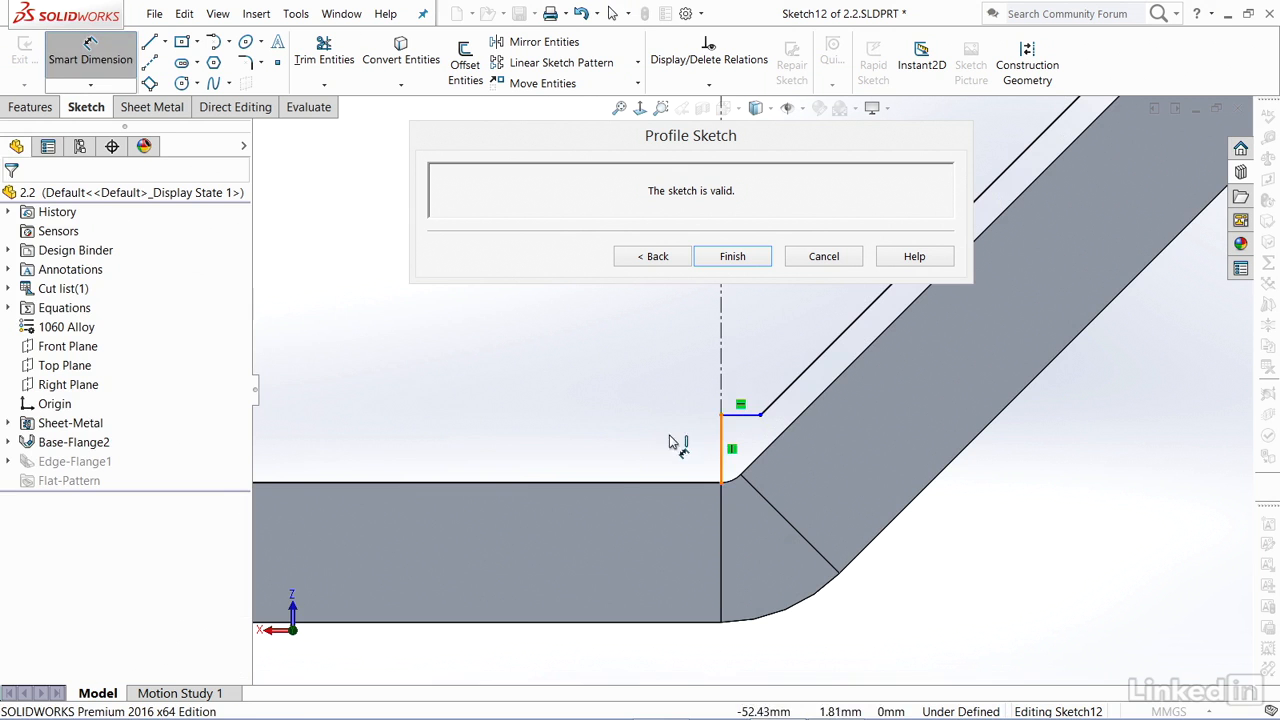
left_click(718, 440)
left_click(622, 440)
type("2.5")
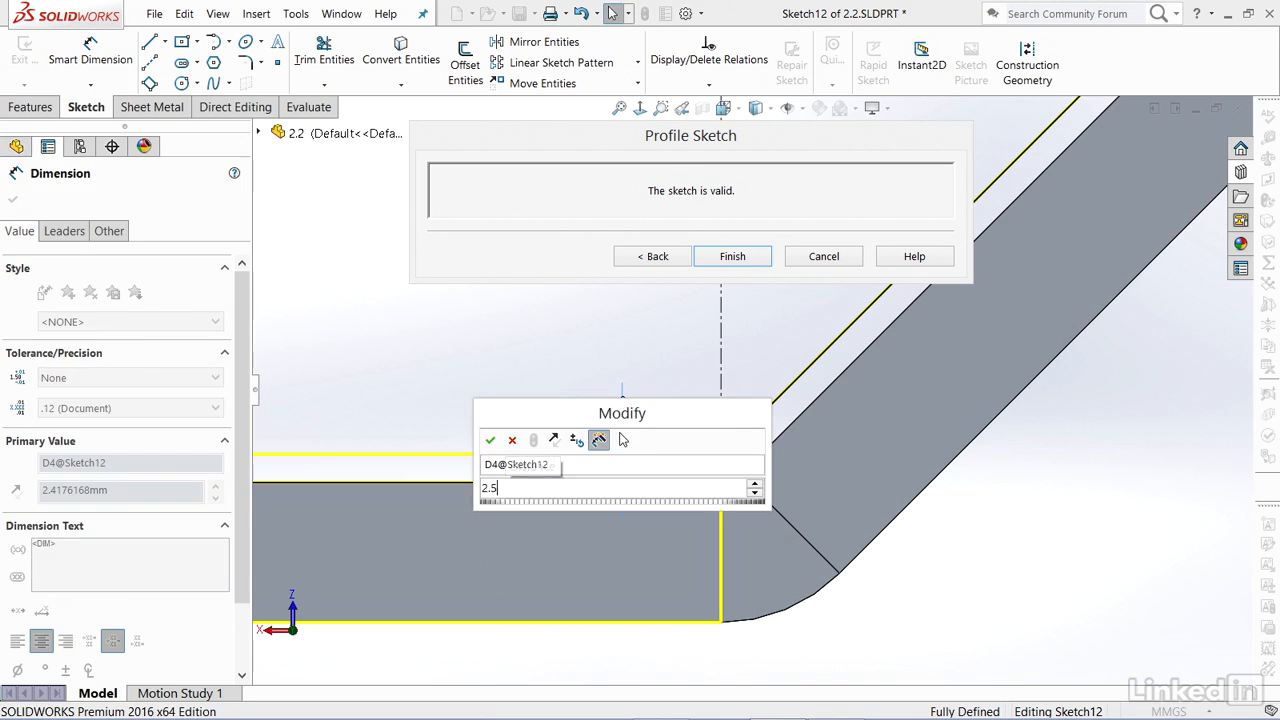
key("Return")
scroll(985, 530, "up", 6)
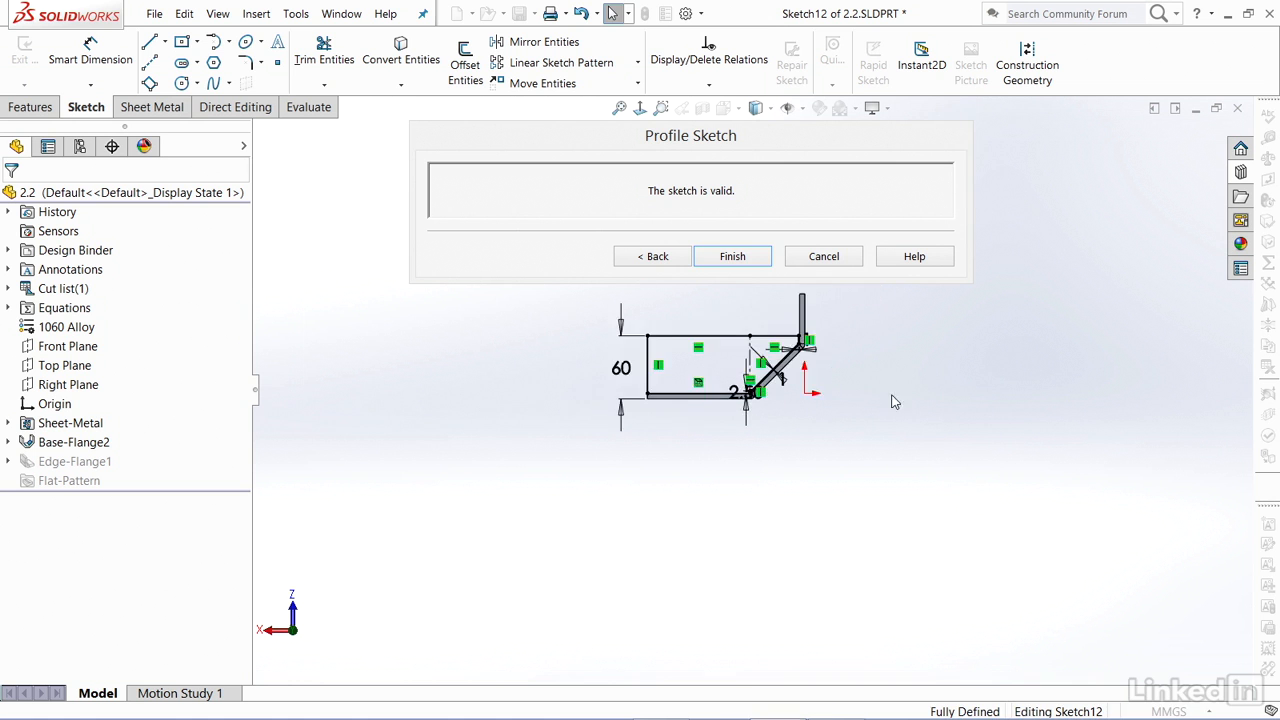
left_click(732, 258)
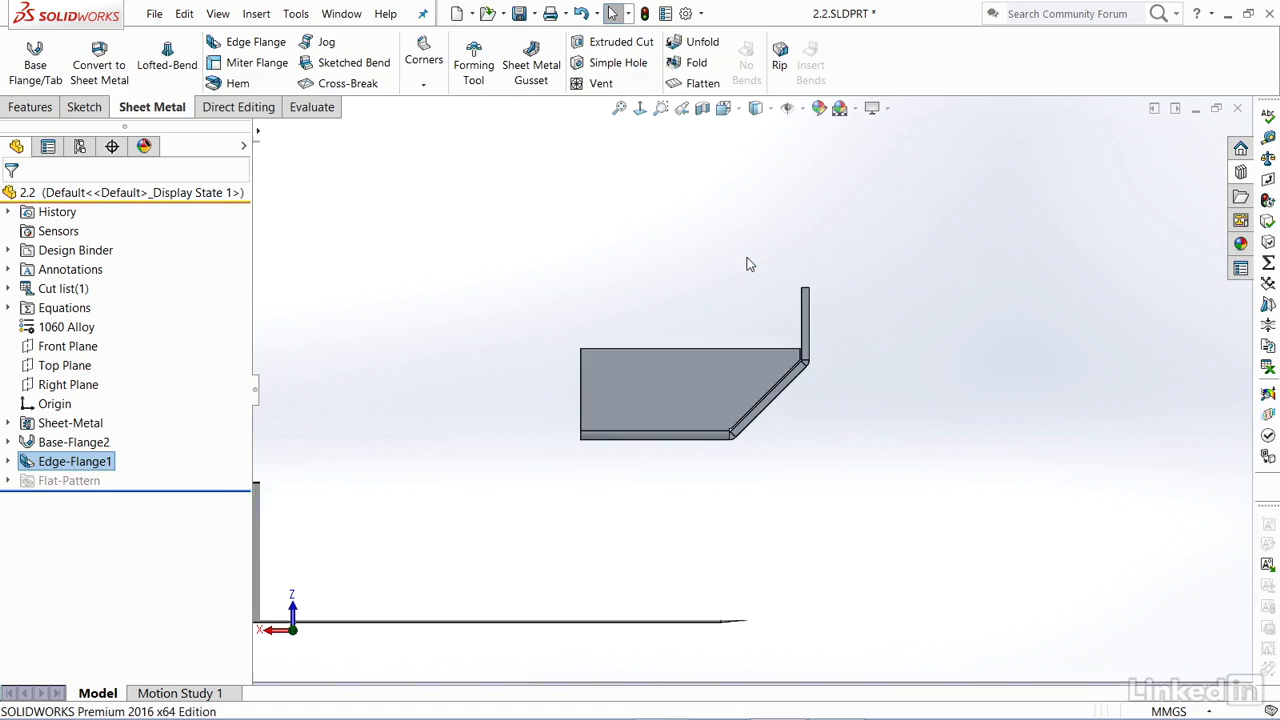
- Inspect the customised edge flange from several sides, examining its clearance along the angled leg and the notch at the bend corner
scroll(812, 385, "down", 8)
middle_click_drag(770, 410, 738, 215)
scroll(754, 429, "up", 9)
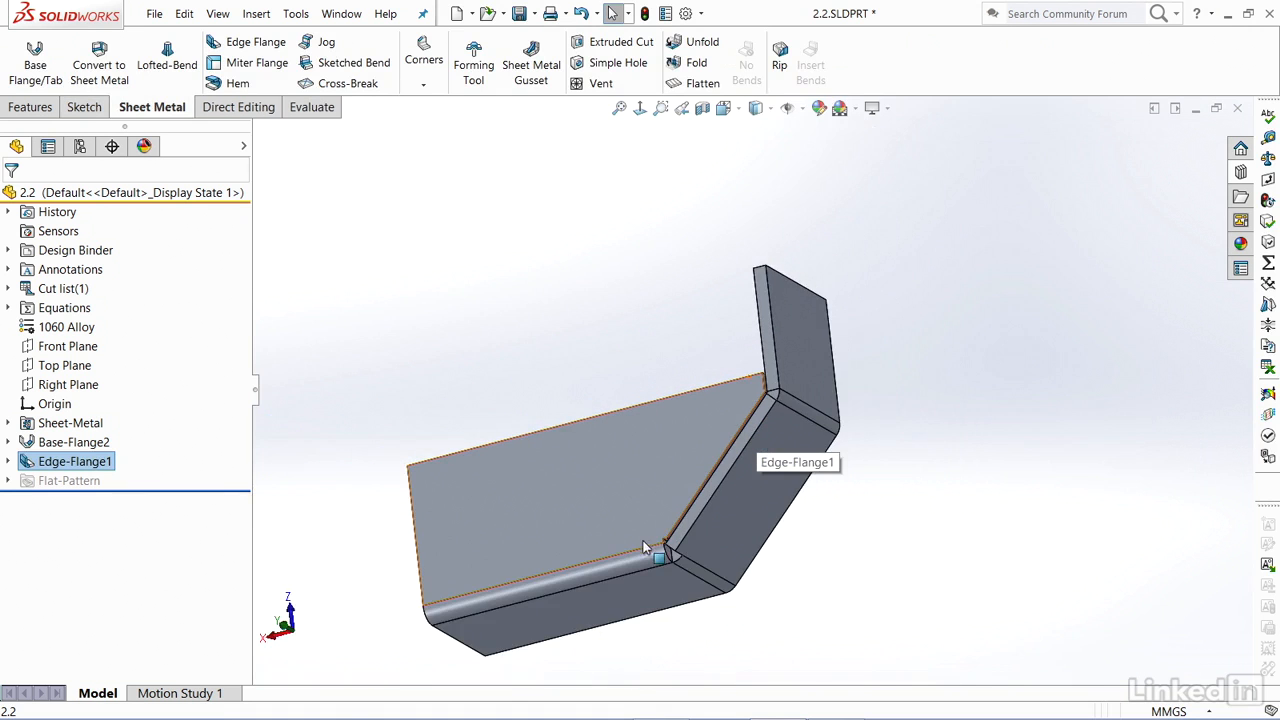
scroll(650, 550, "down", 9)
middle_click_drag(711, 432, 933, 540)
scroll(917, 525, "up", 3)
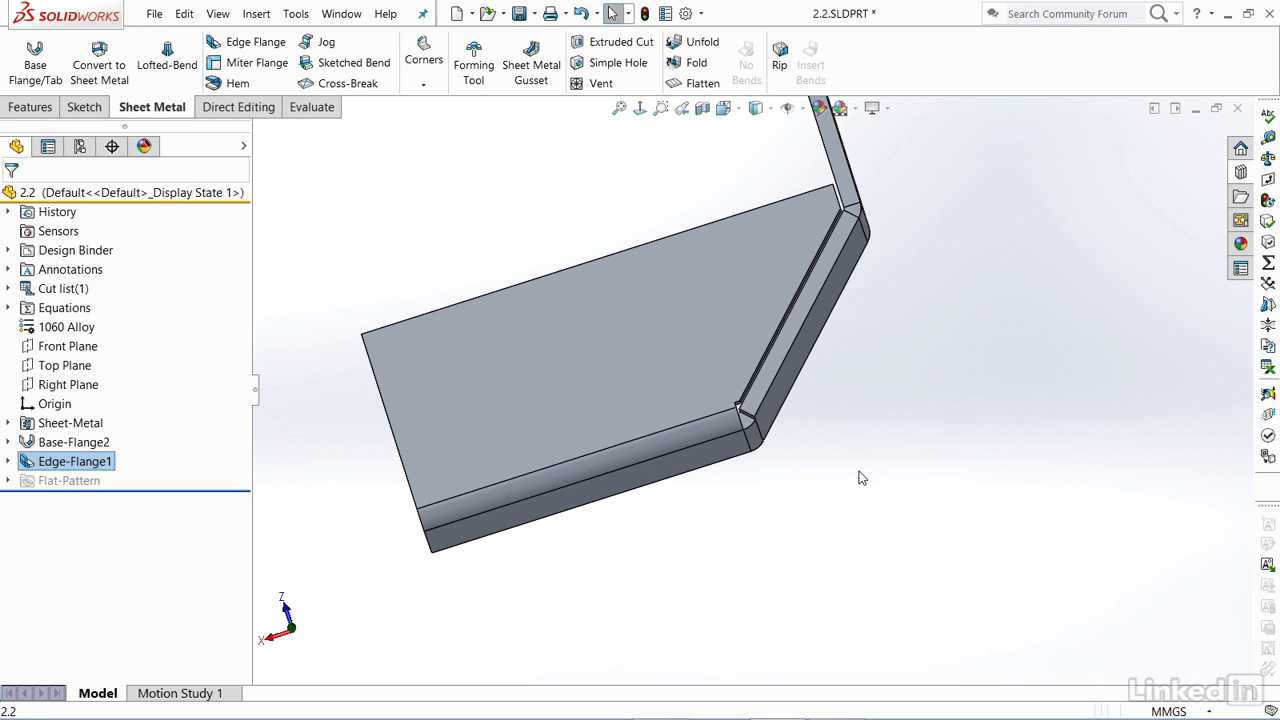
- Open the edge flange feature for editing and examine its previewed bend corner and remaining flange settings
left_click(26, 463)
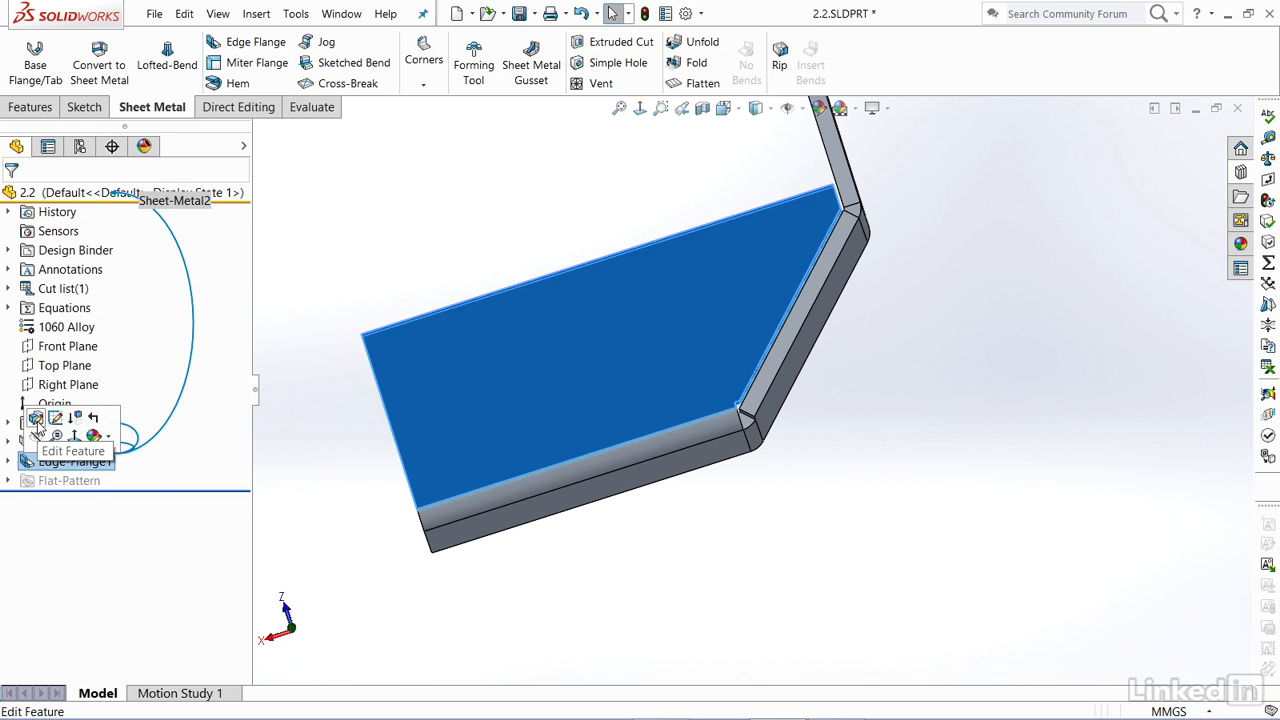
left_click(36, 420)
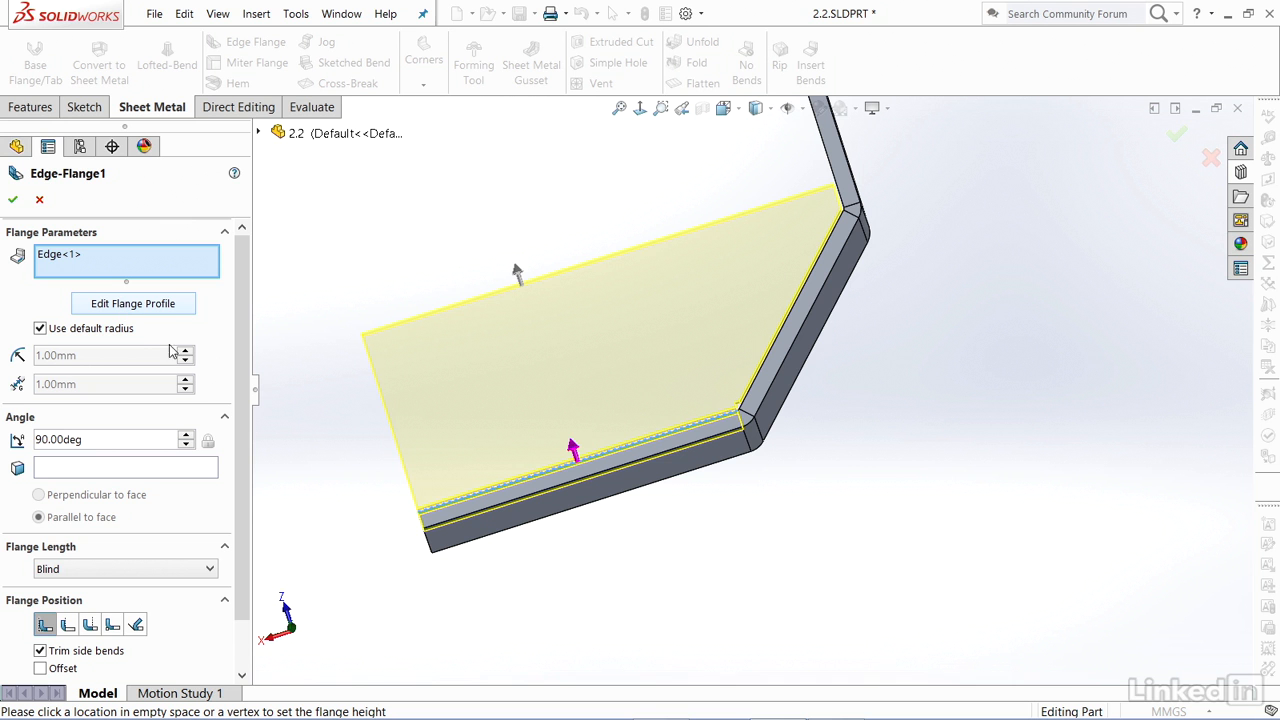
middle_click_drag(700, 526, 931, 509)
scroll(602, 410, "down", 5)
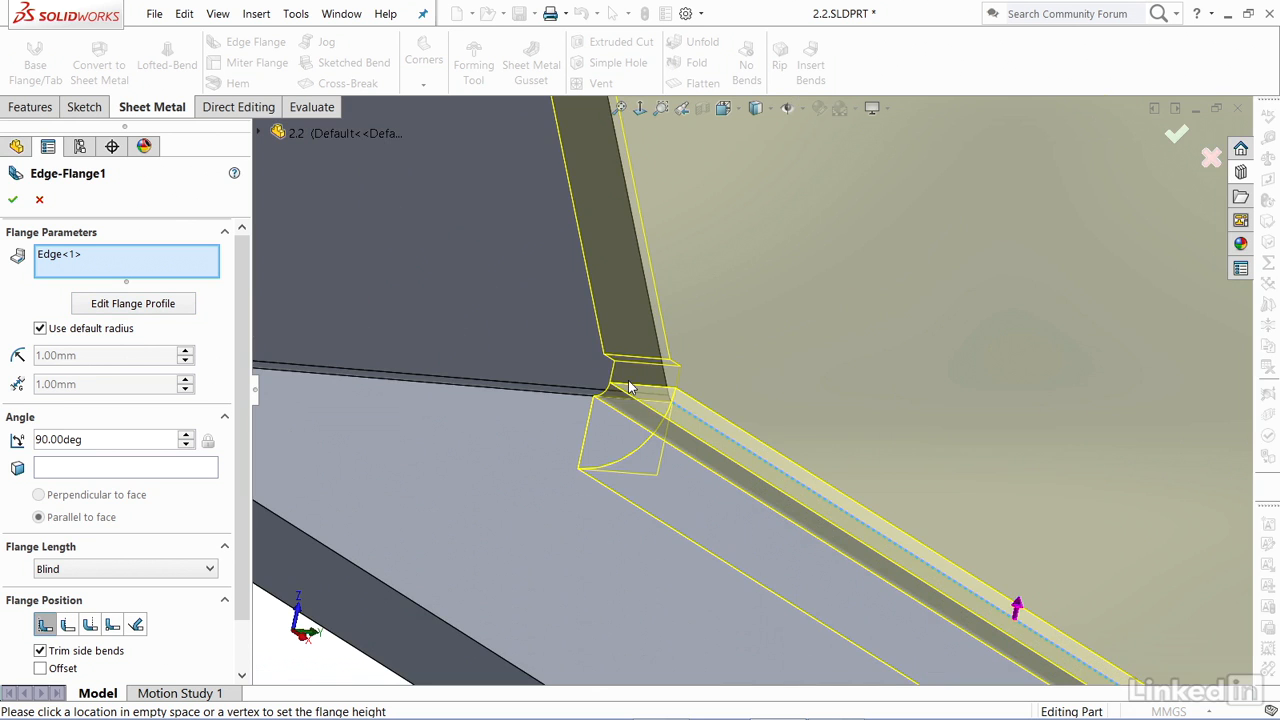
scroll(630, 390, "up", 5)
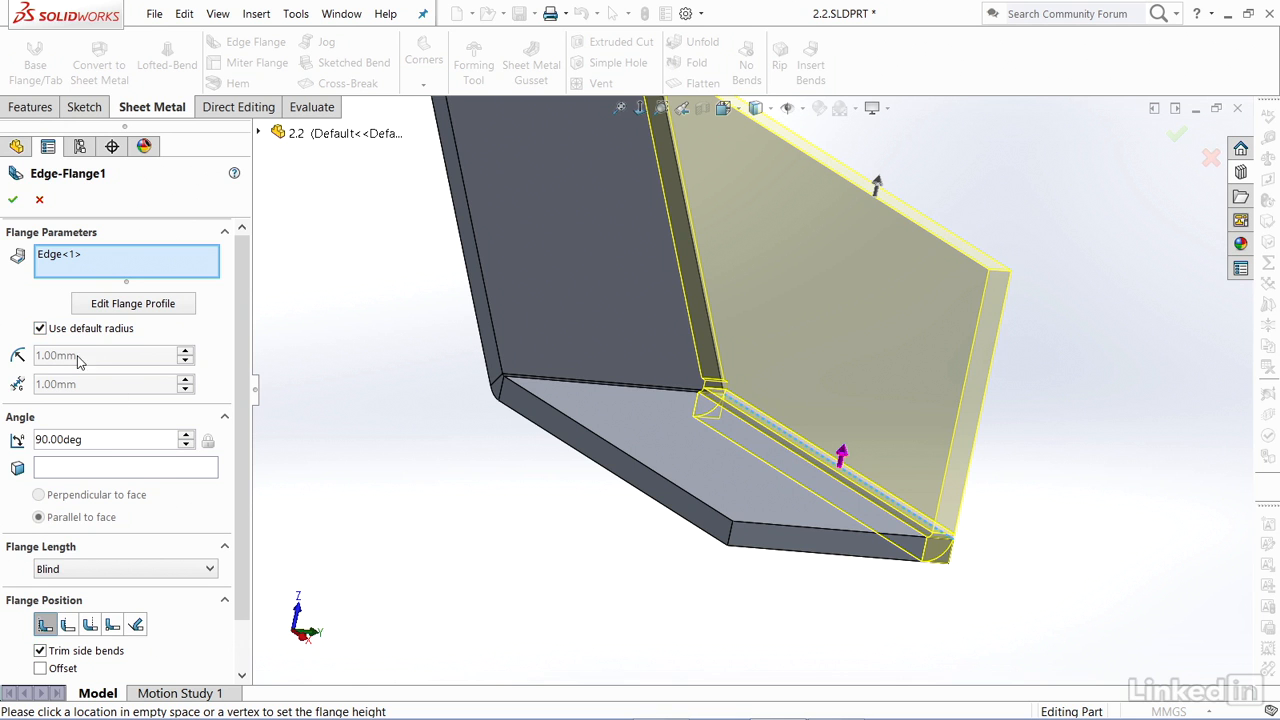
scroll(80, 450, "down", 2)
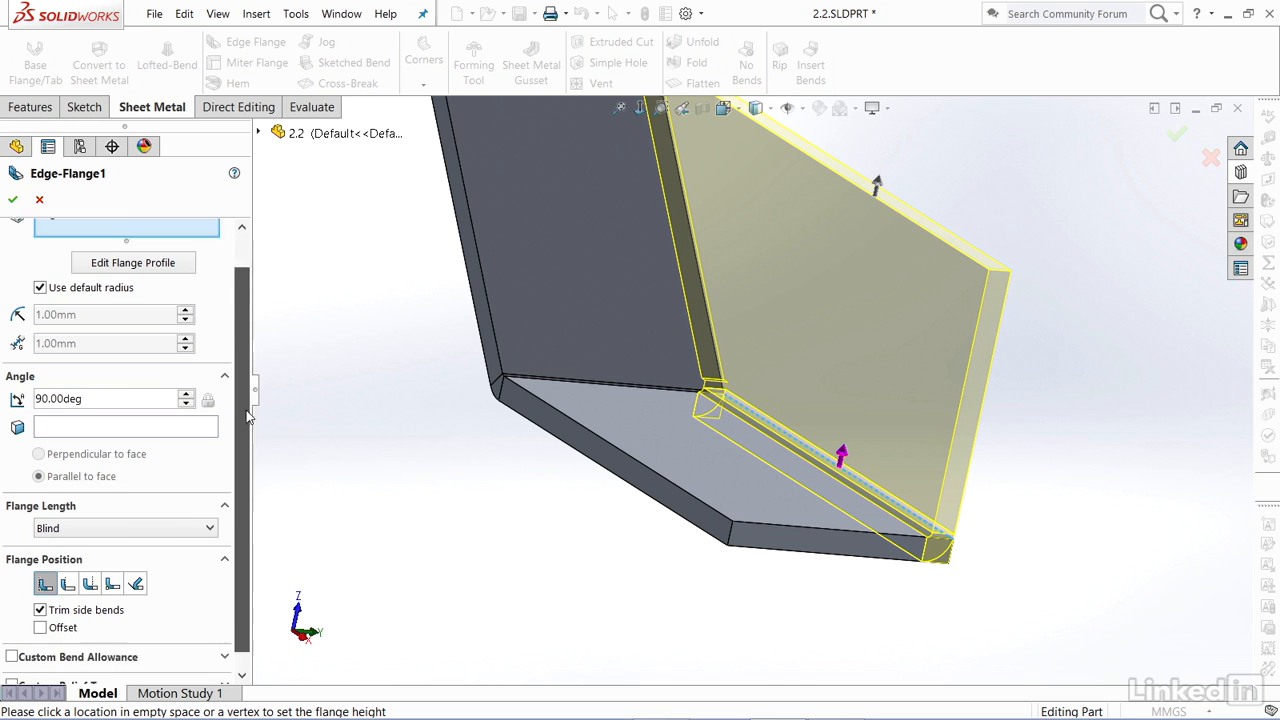